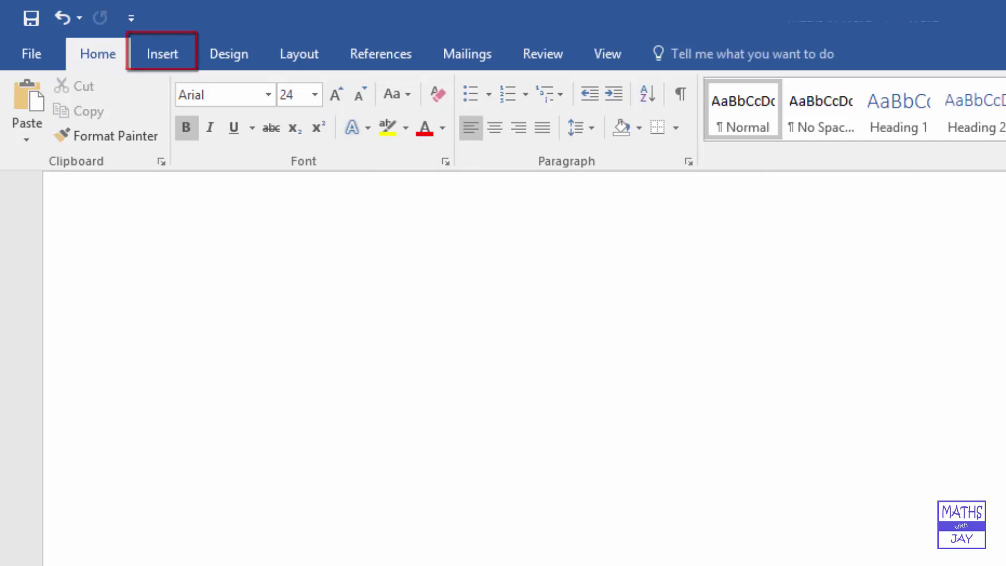
Insert a new blank equation and enter 3 × 3 = using the multiplication symbol.
{"action": "left_click", "coordinate": [163, 54]}
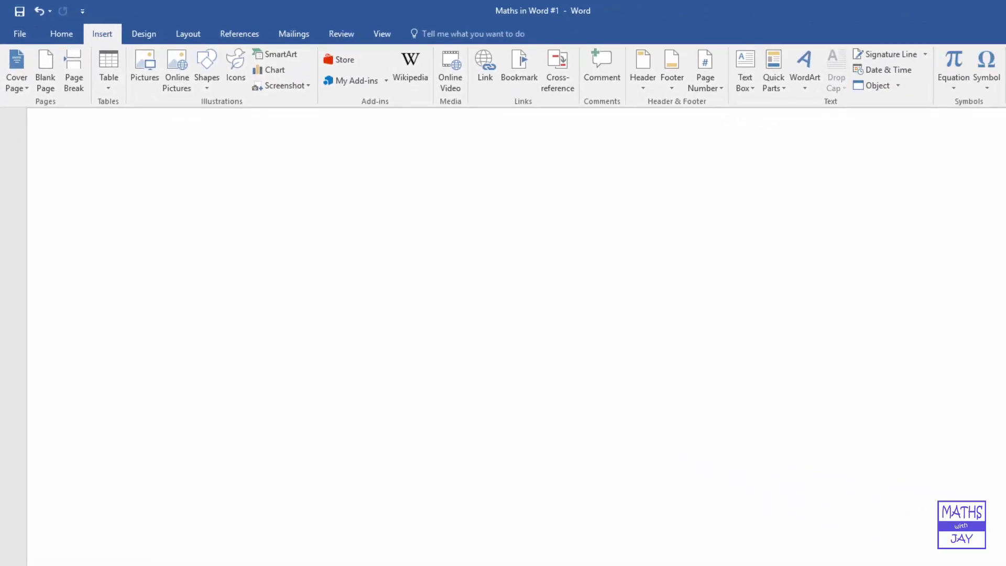
{"action": "left_click", "coordinate": [953, 86]}
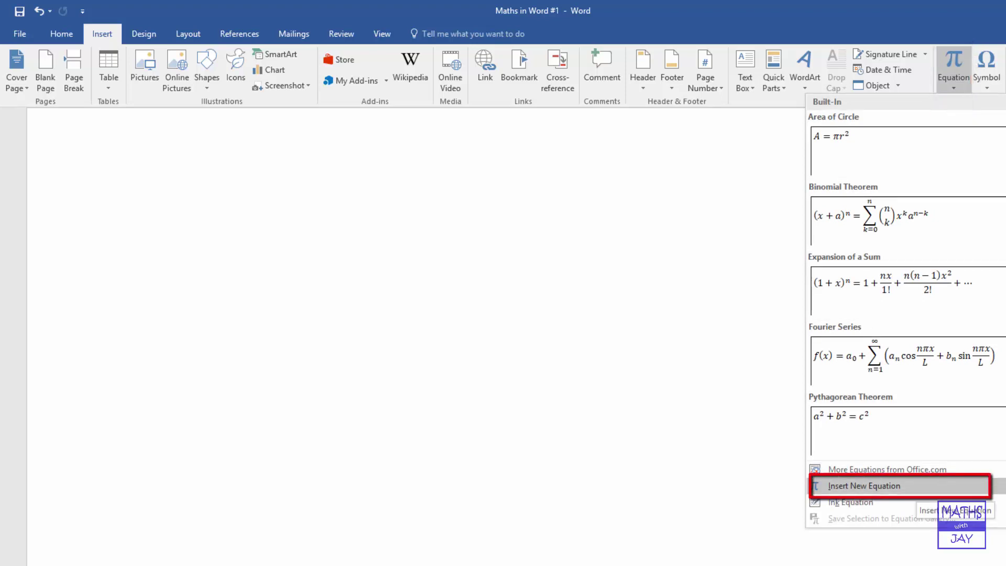
{"action": "left_click", "coordinate": [890, 485]}
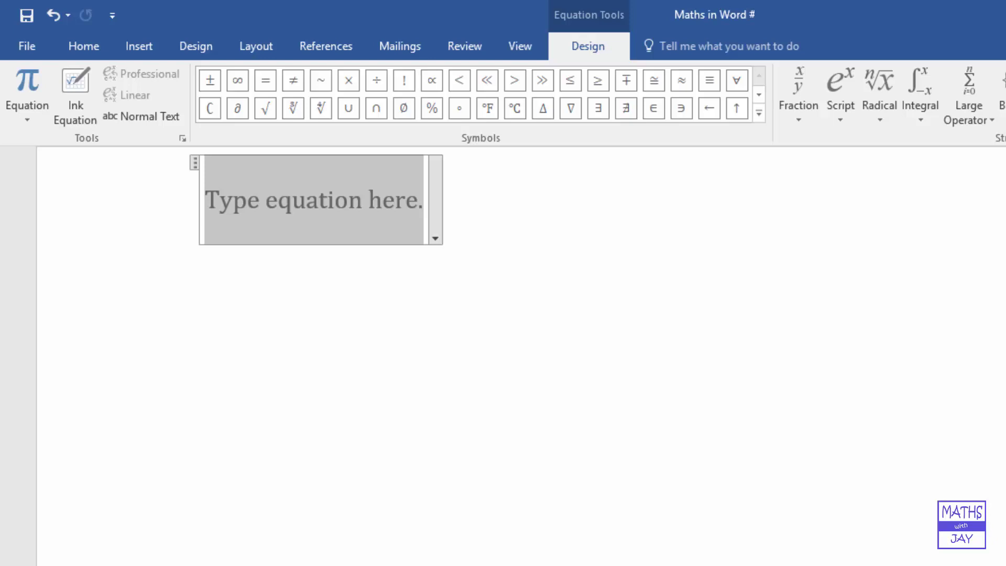
{"action": "type", "text": "3"}
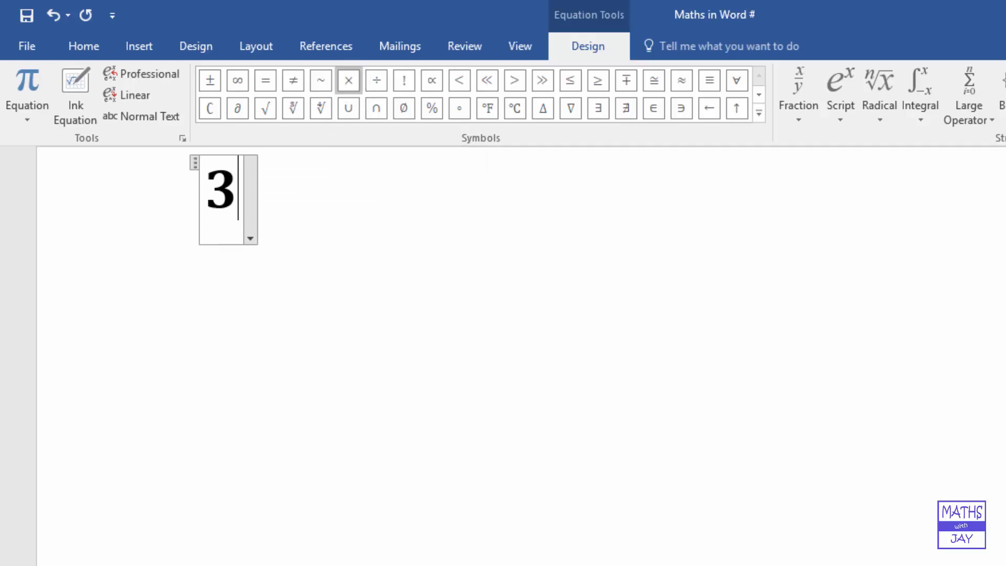
{"action": "left_click", "coordinate": [348, 80]}
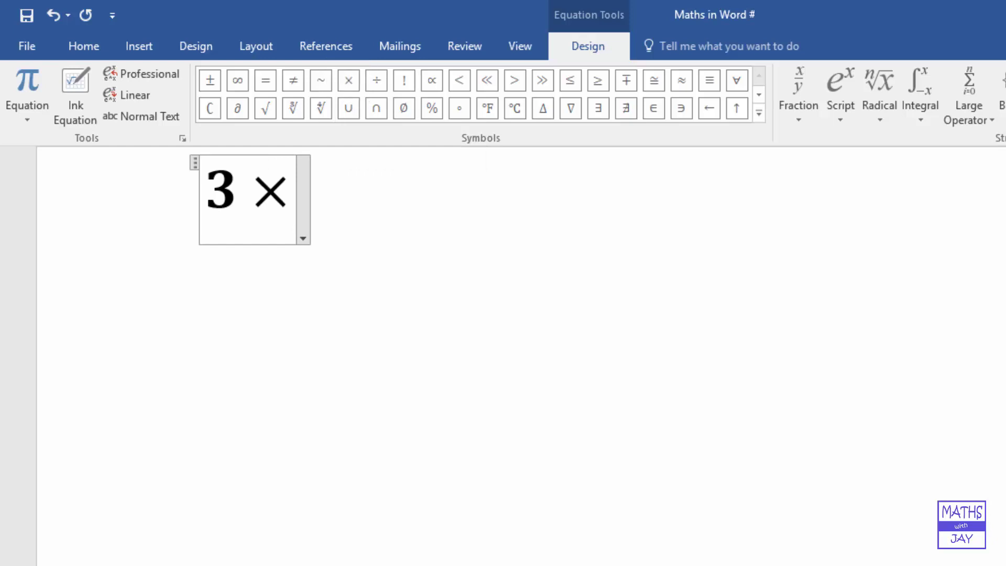
{"action": "type", "text": "3"}
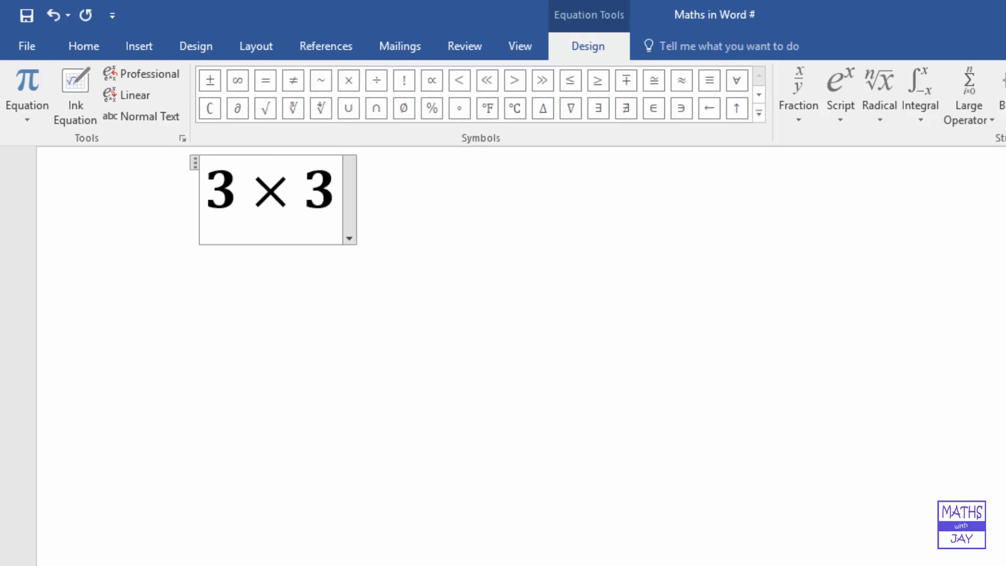
{"action": "type", "text": "="}
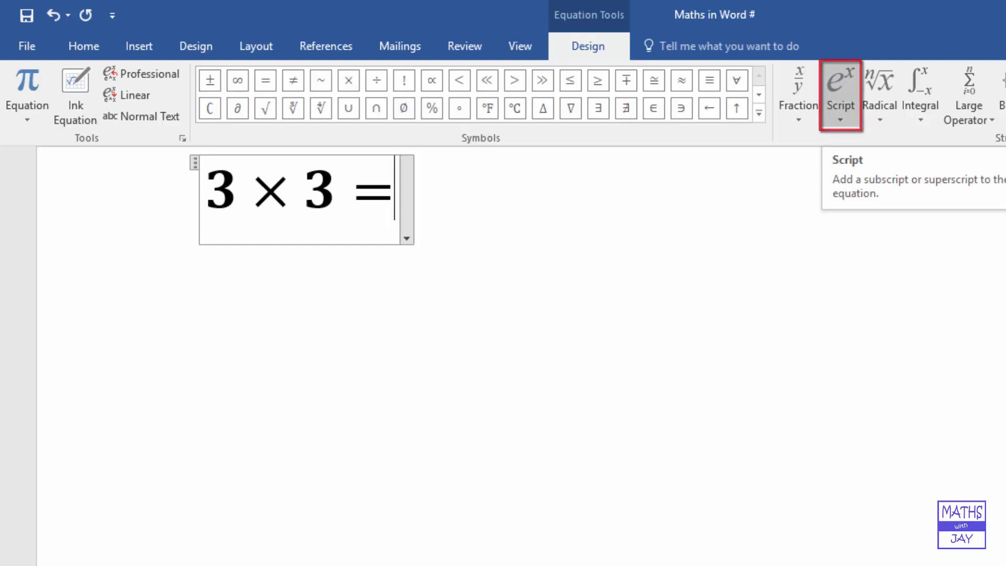
Add a superscript template after = filled as base 3, exponent 2, then exit the equation.
{"action": "left_click", "coordinate": [840, 95]}
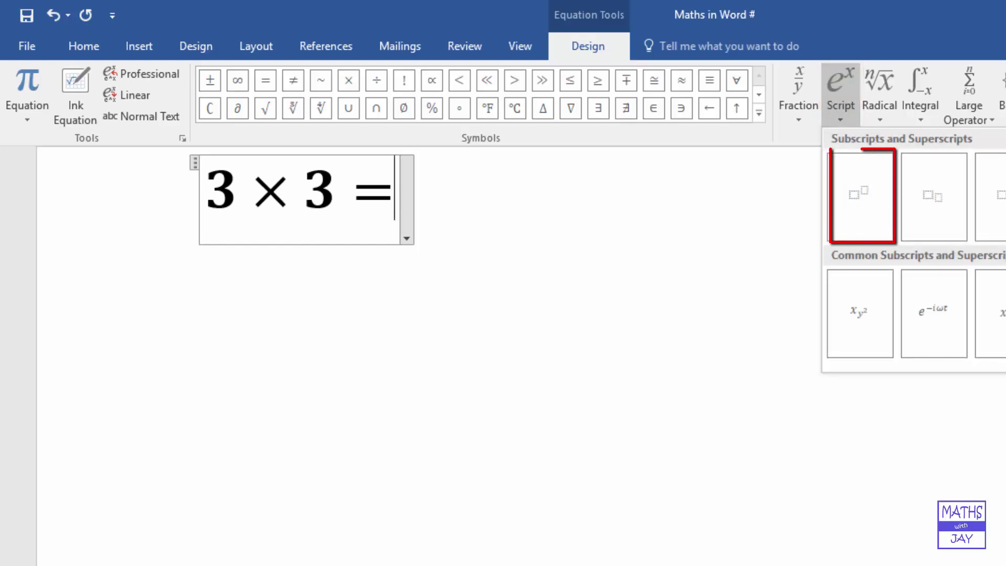
{"action": "left_click", "coordinate": [860, 197]}
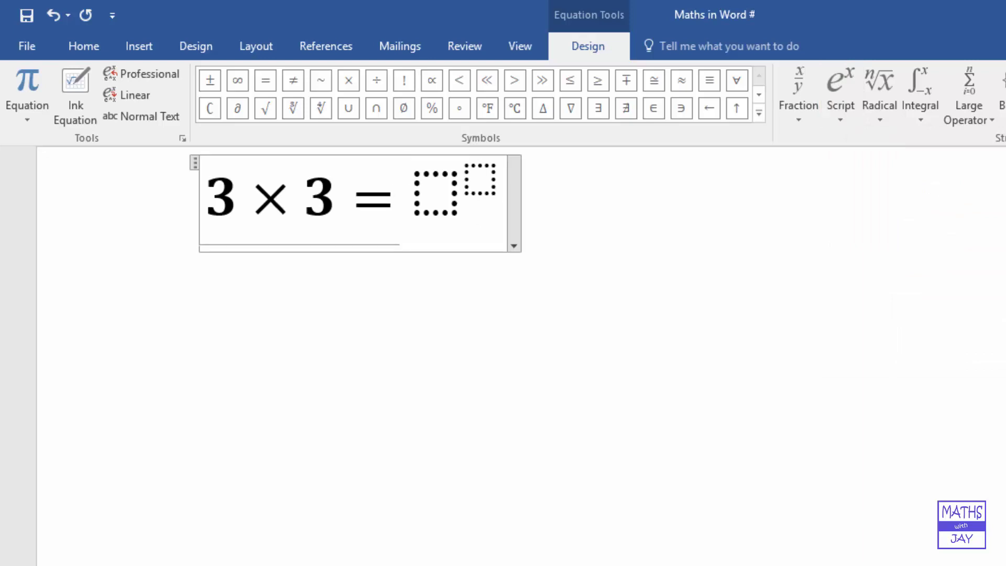
{"action": "key", "text": "Left"}
{"action": "key", "text": "Left"}
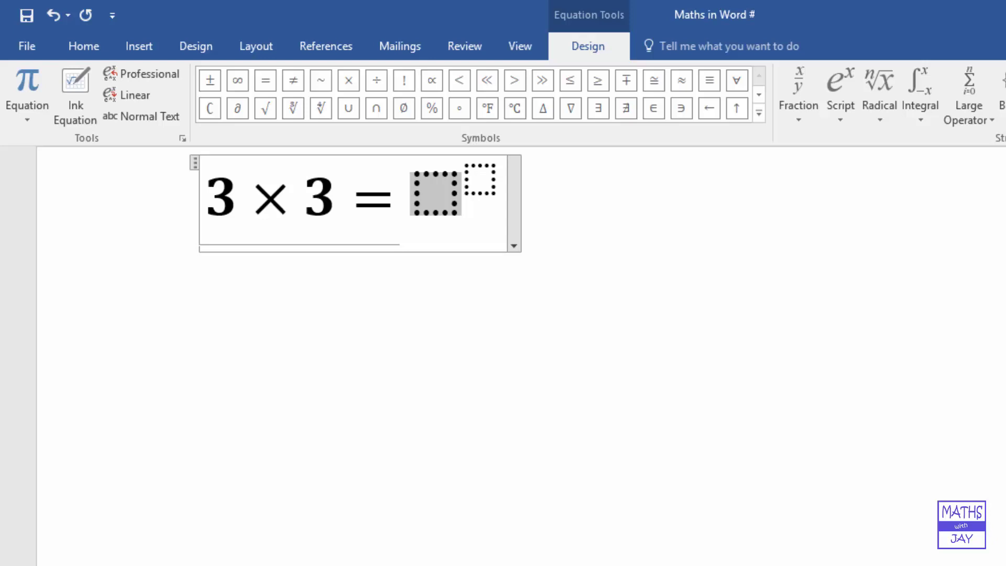
{"action": "type", "text": "3"}
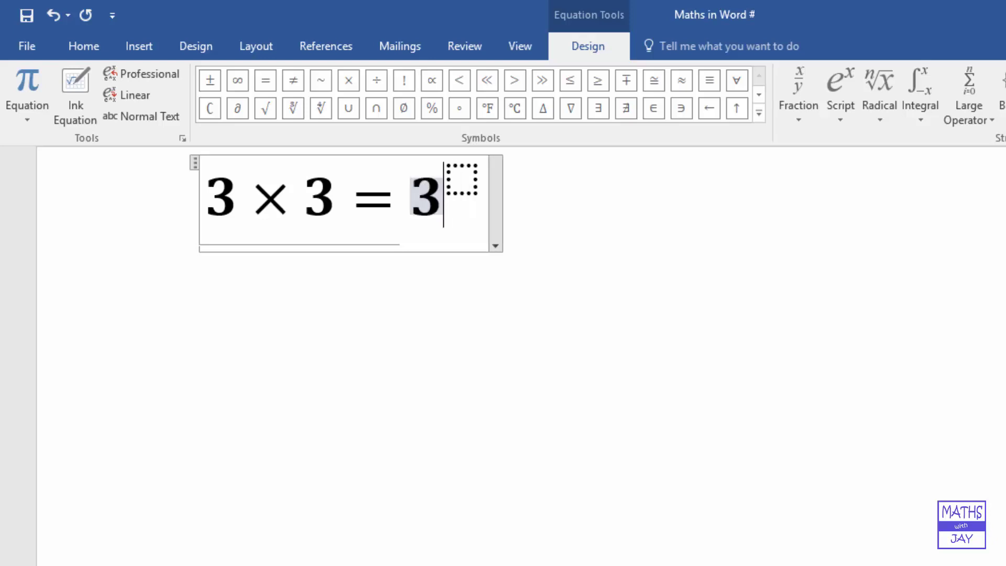
{"action": "left_click", "coordinate": [462, 179]}
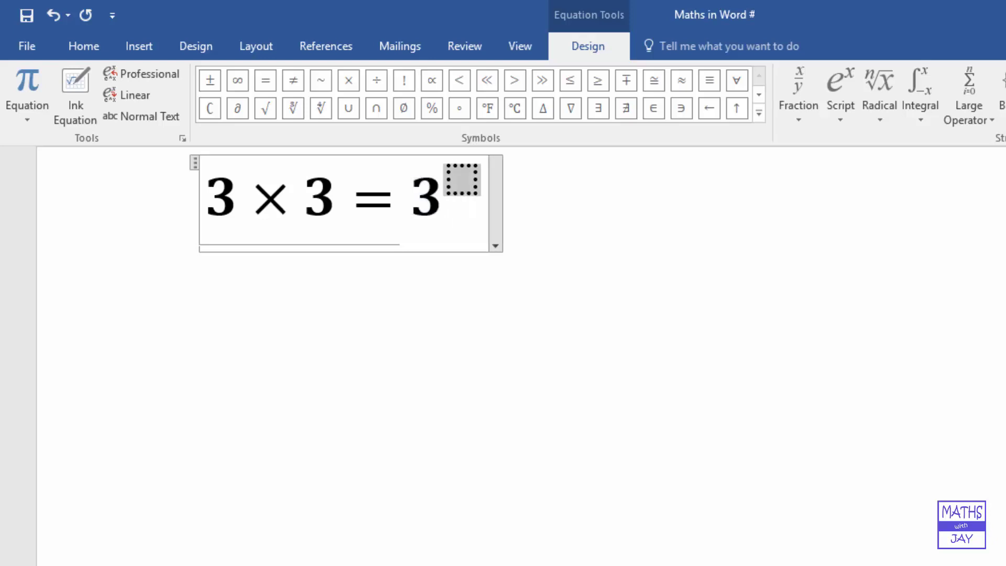
{"action": "type", "text": "2"}
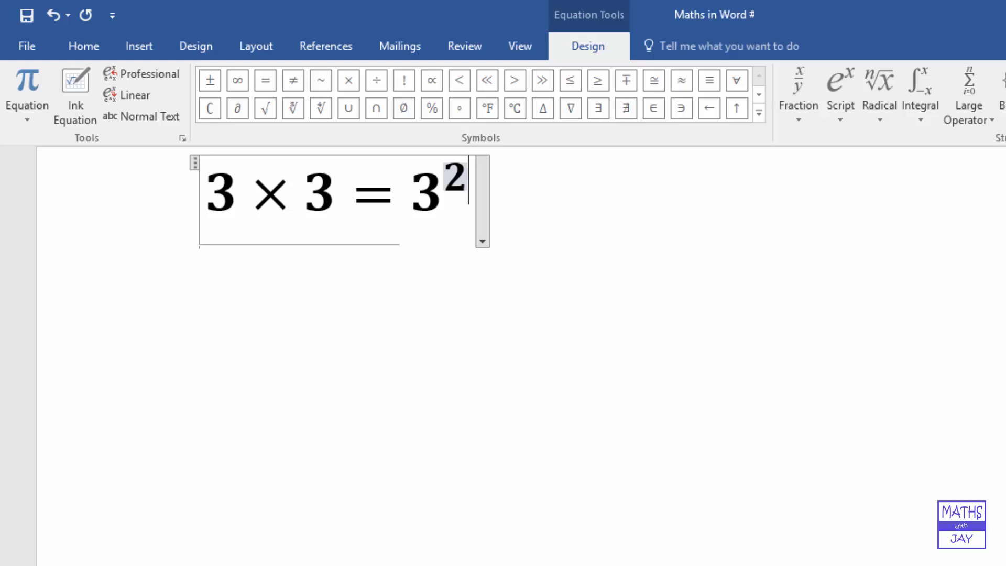
{"action": "key", "text": "Right"}
{"action": "key", "text": "Right"}
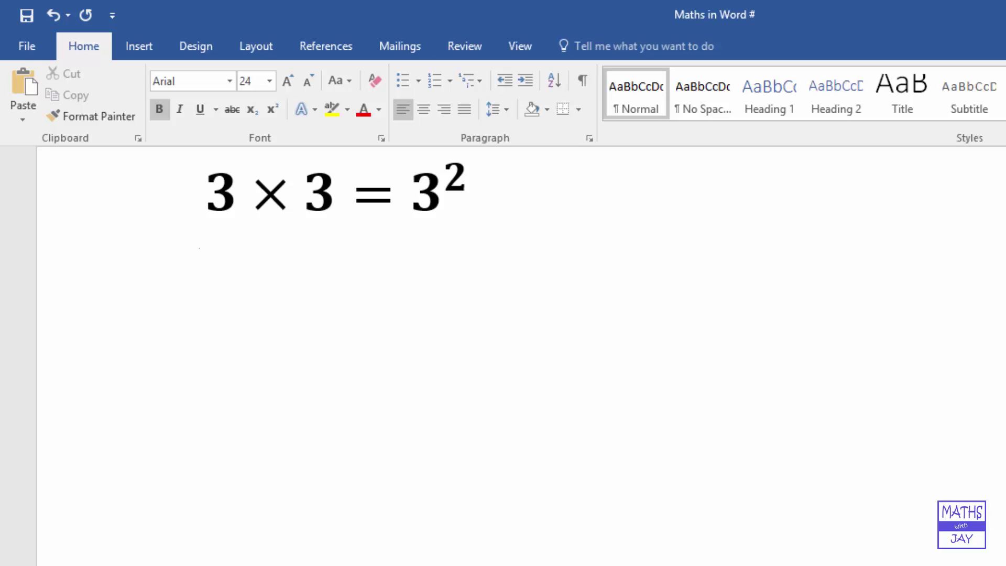
On a new line, insert an equation with Alt+= and enter 4 ÷ 7 = using the division symbol.
{"action": "left_click", "coordinate": [205, 280]}
{"action": "left_click", "coordinate": [139, 46]}
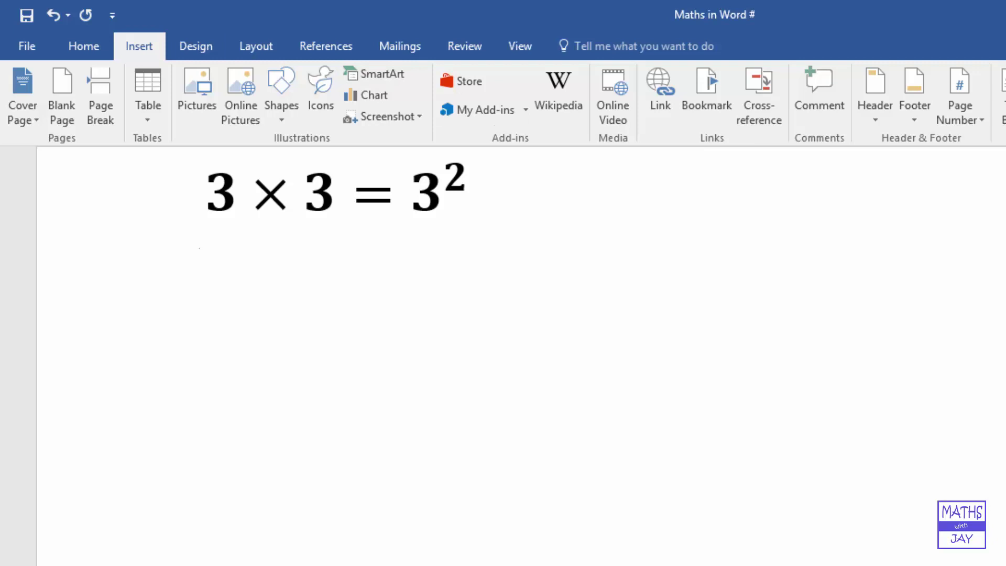
{"action": "key", "text": "alt+equal"}
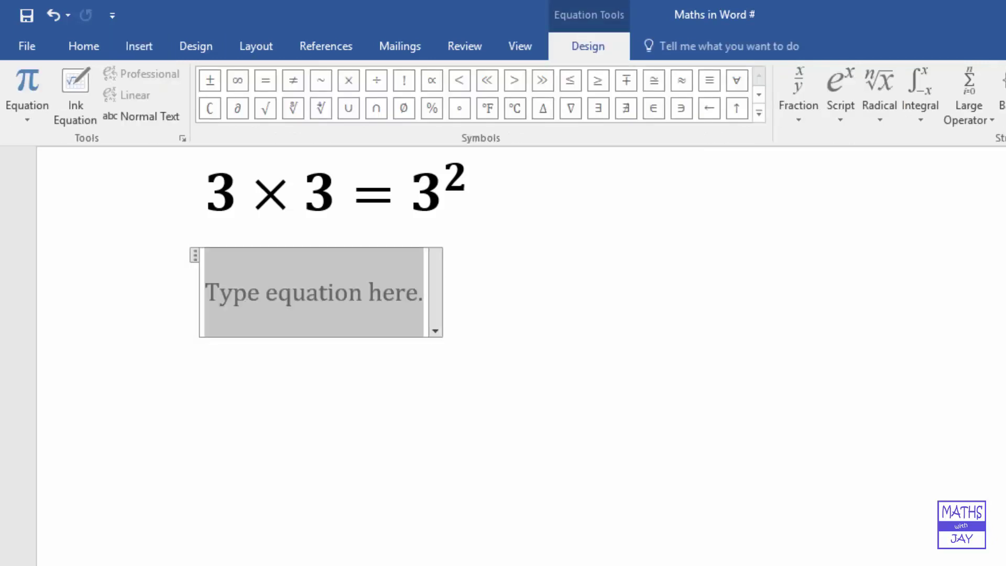
{"action": "type", "text": "4"}
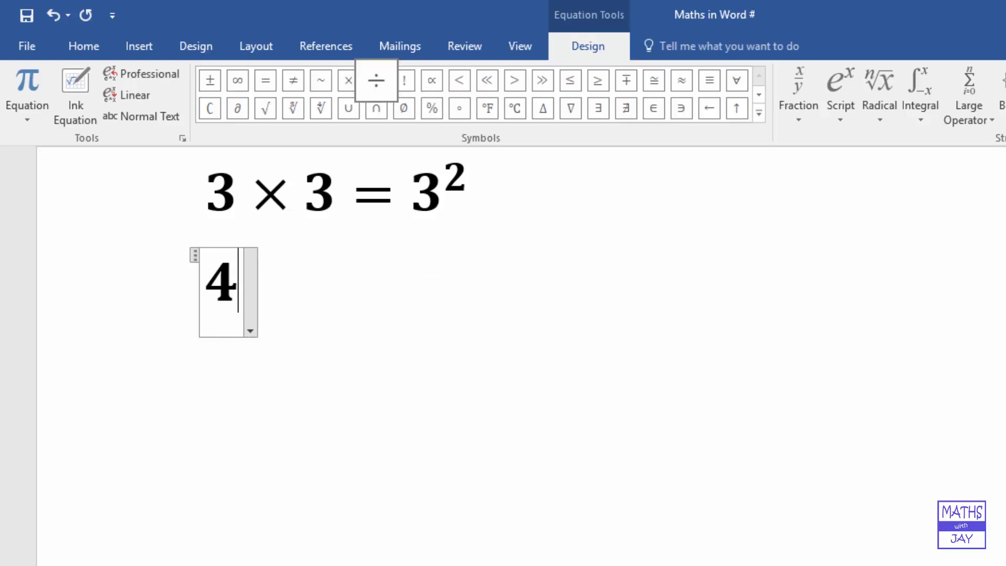
{"action": "left_click", "coordinate": [376, 81]}
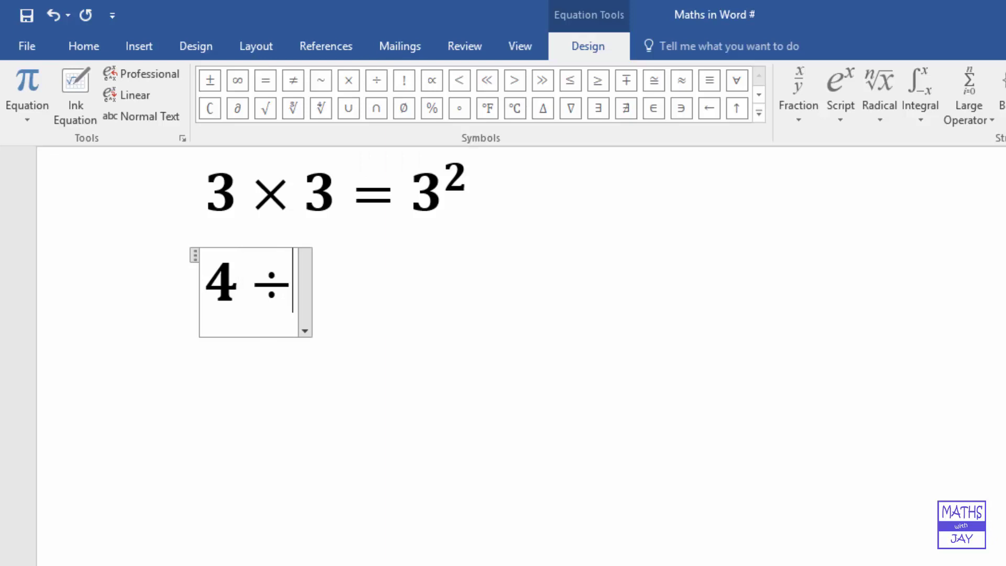
{"action": "type", "text": "7 "}
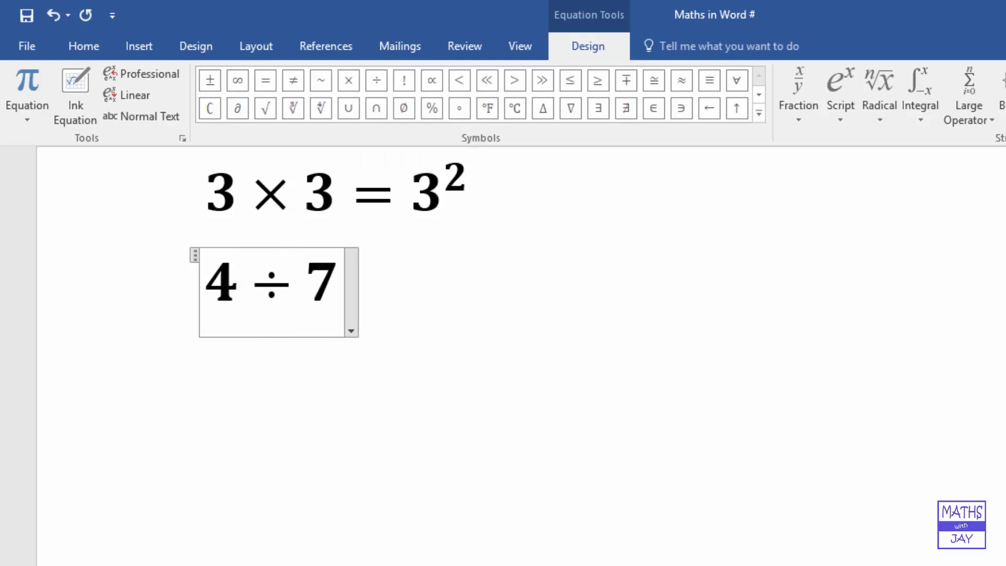
{"action": "type", "text": "="}
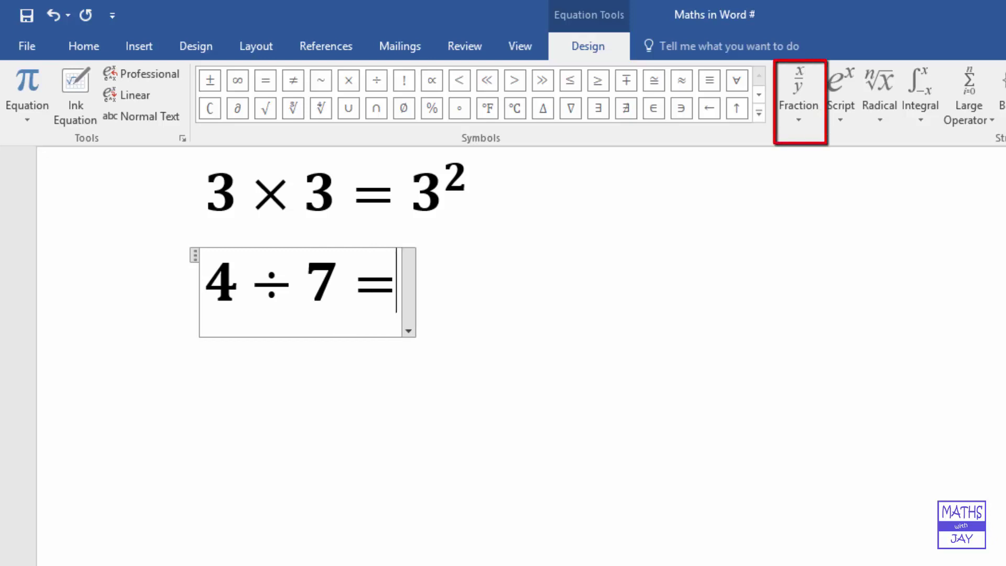
Insert a stacked fraction after = with 4 as numerator and 7 as denominator.
{"action": "left_click", "coordinate": [798, 94]}
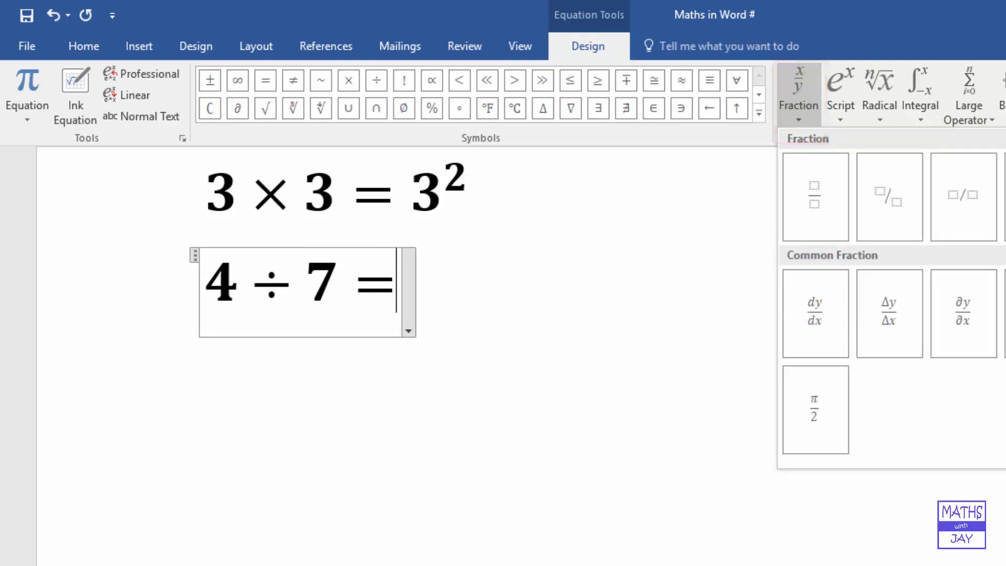
{"action": "left_click", "coordinate": [815, 197]}
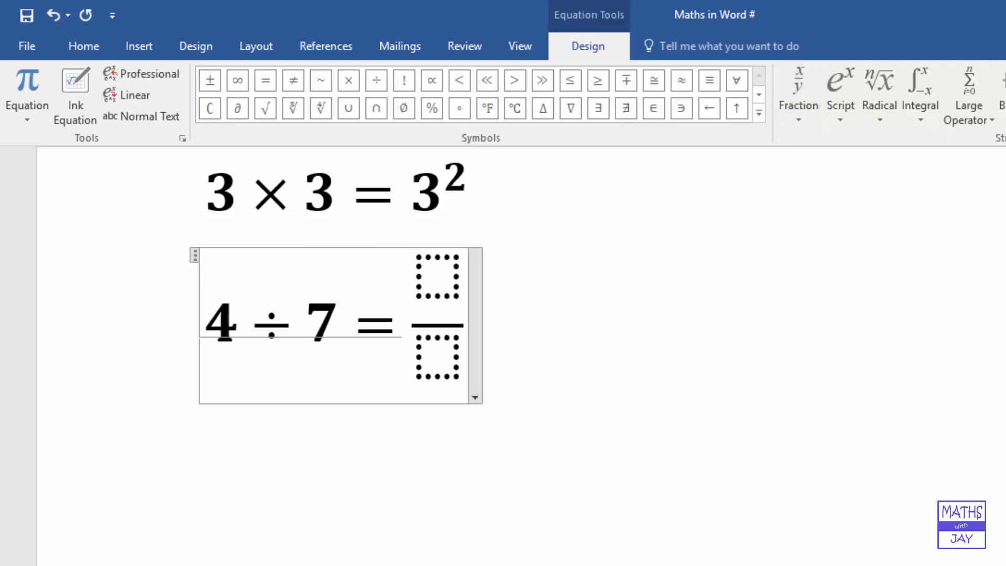
{"action": "left_click", "coordinate": [437, 356]}
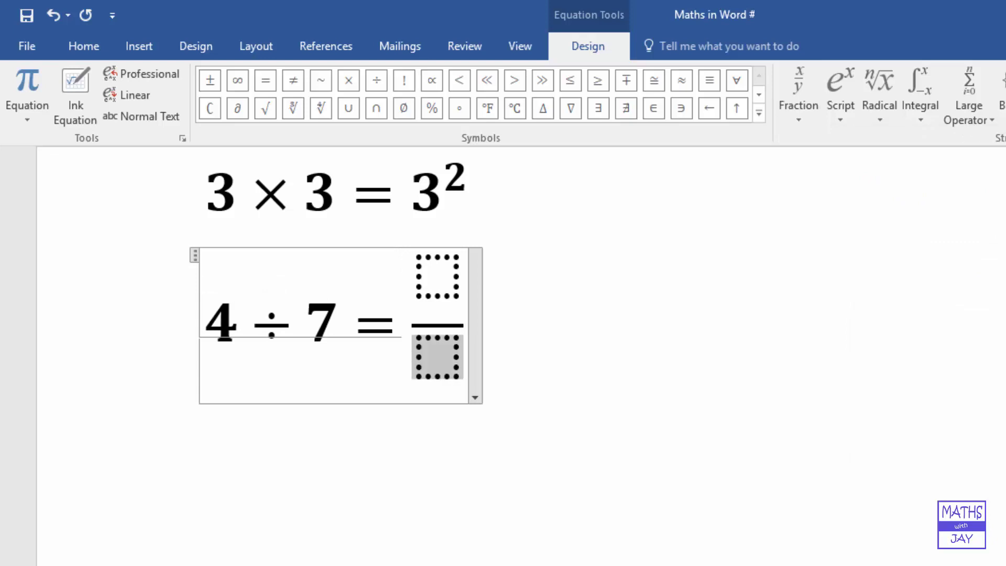
{"action": "type", "text": "7"}
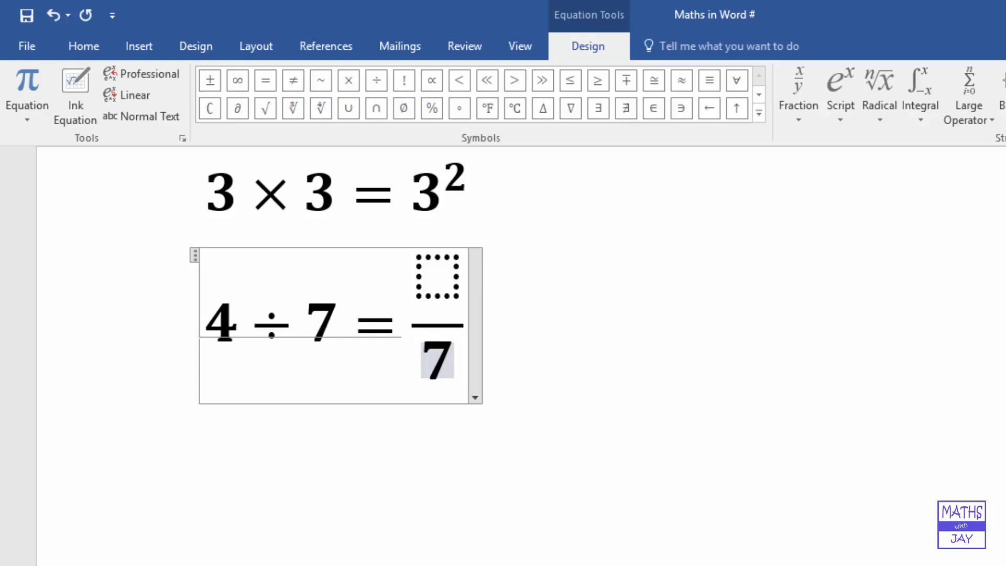
{"action": "left_click", "coordinate": [438, 276]}
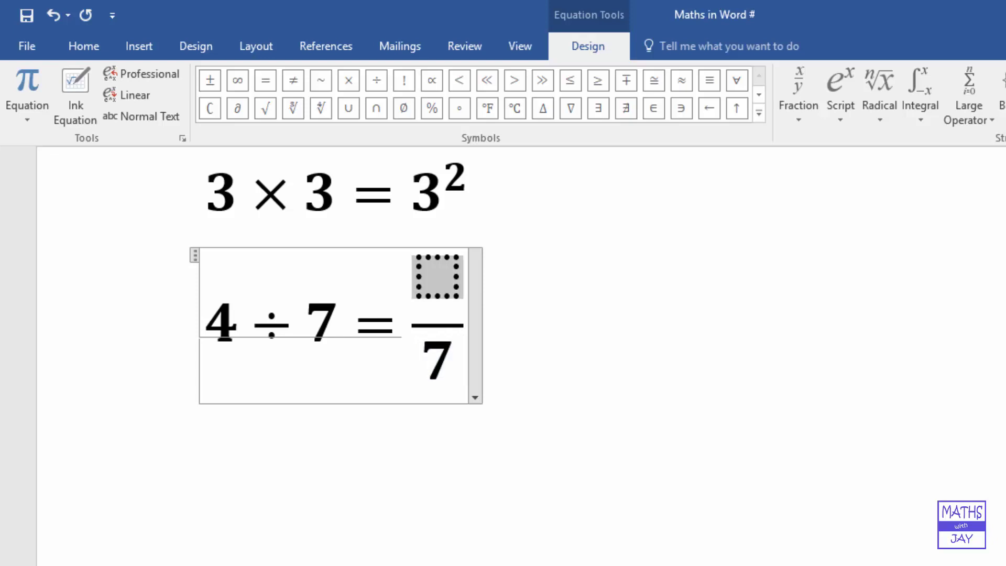
{"action": "type", "text": "4"}
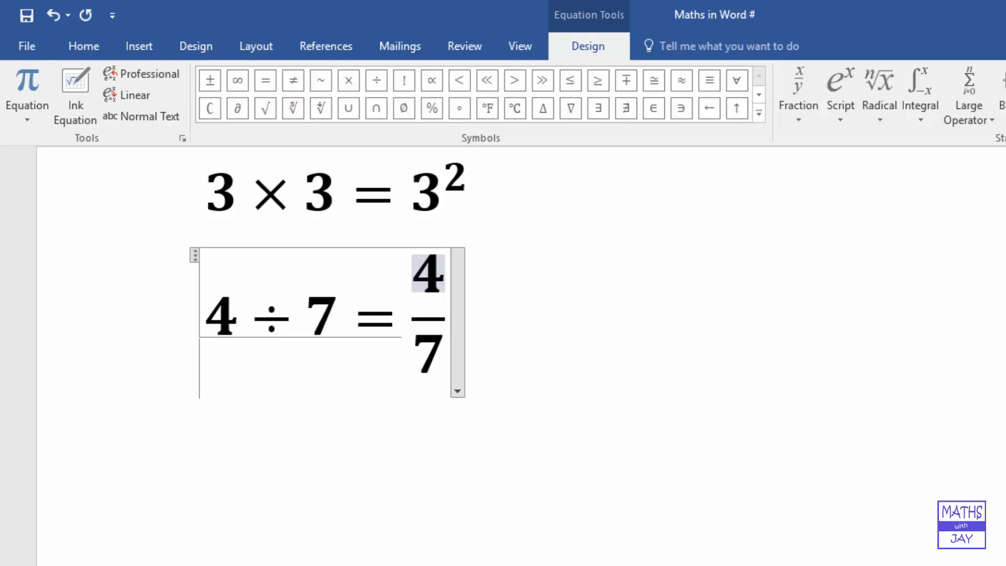
{"action": "left_click", "coordinate": [413, 350]}
{"action": "key", "text": "Right"}
{"action": "key", "text": "Right"}
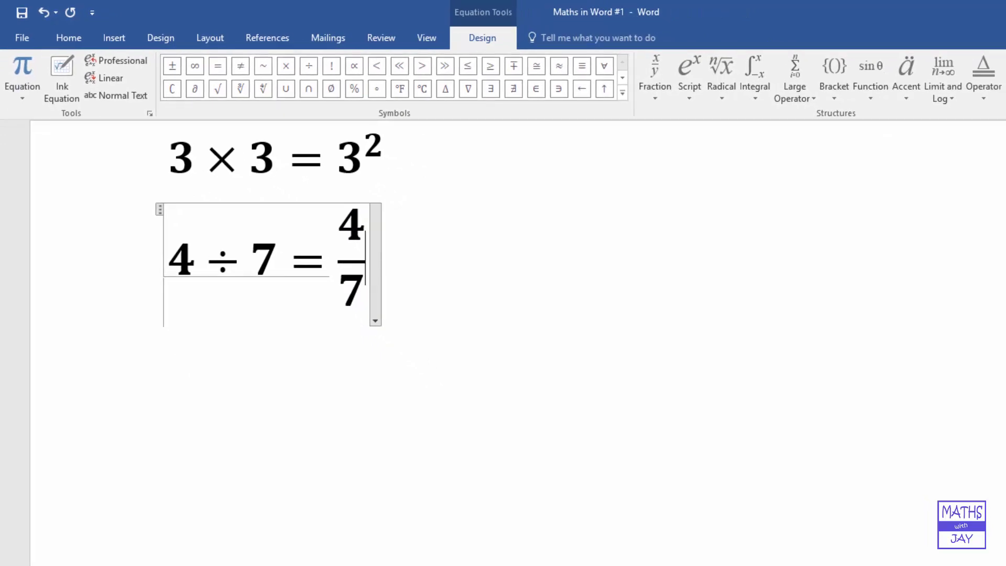
Continue the equation with = 0. followed by a dot-accented 5.
{"action": "type", "text": "="}
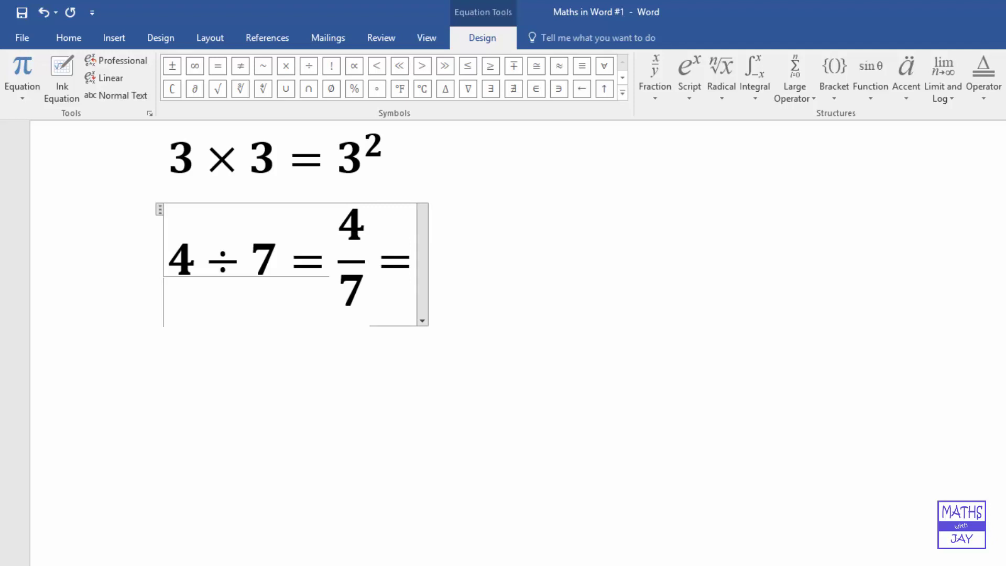
{"action": "type", "text": "0."}
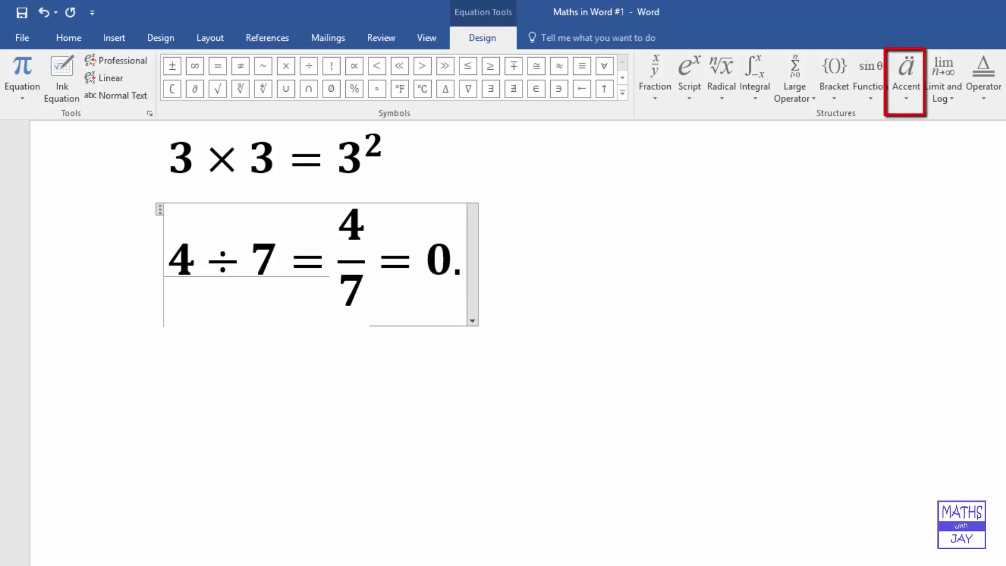
{"action": "left_click", "coordinate": [906, 78]}
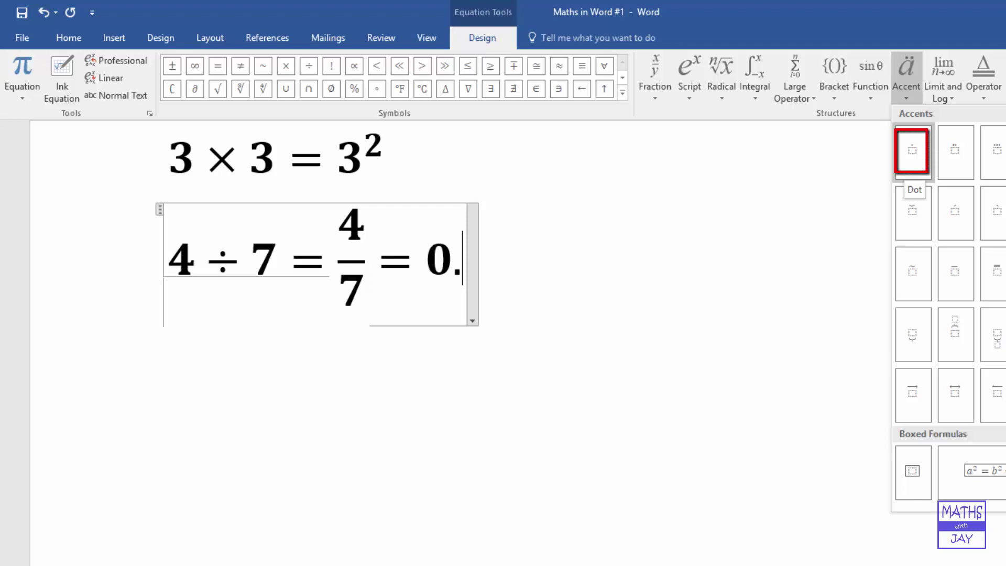
{"action": "left_click", "coordinate": [912, 151]}
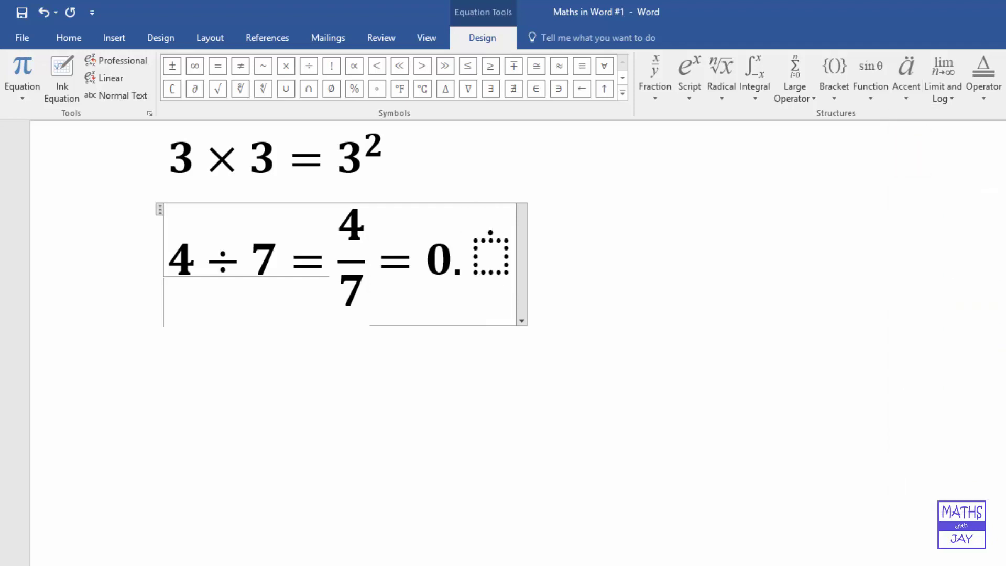
{"action": "left_click", "coordinate": [490, 257]}
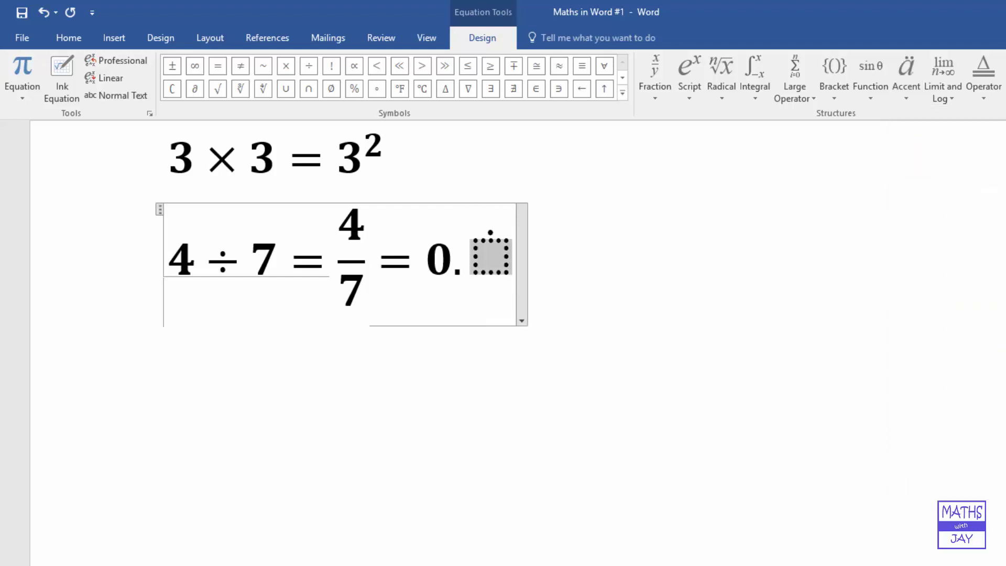
{"action": "type", "text": "5̇"}
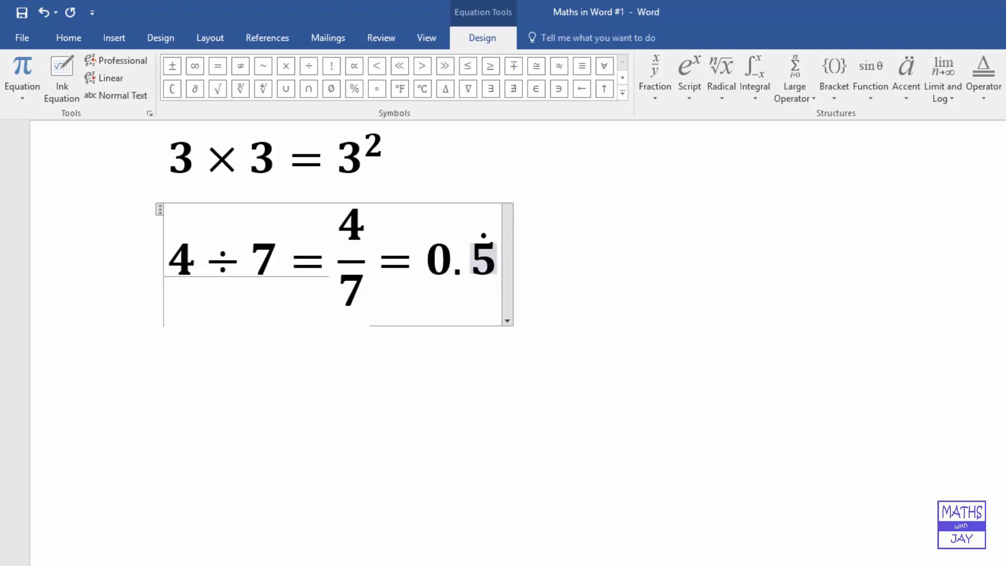
{"action": "key", "text": "Right"}
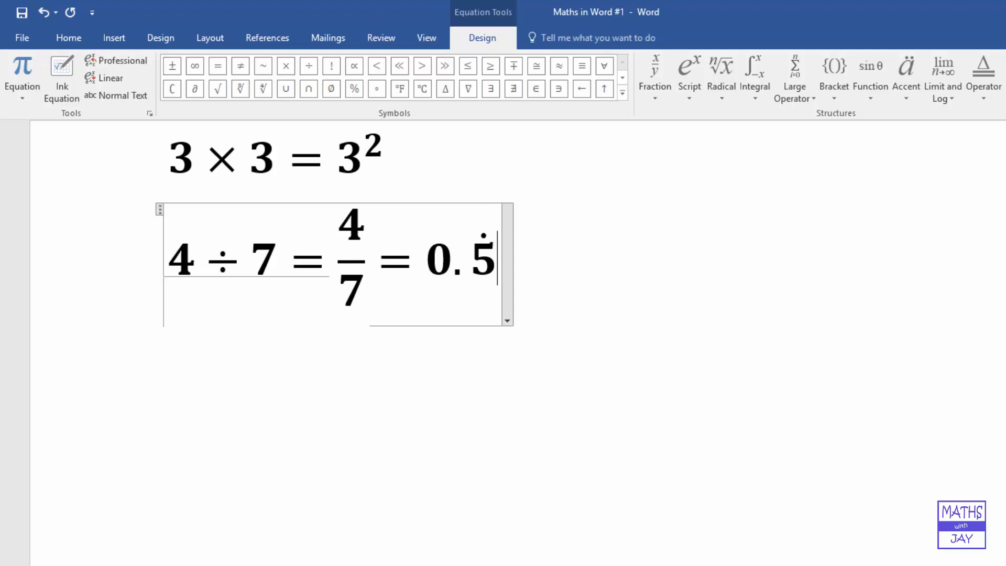
Add digits 7142 and a final dot-accented 8 to complete 0.571428 recurring.
{"action": "type", "text": "7"}
{"action": "type", "text": "14"}
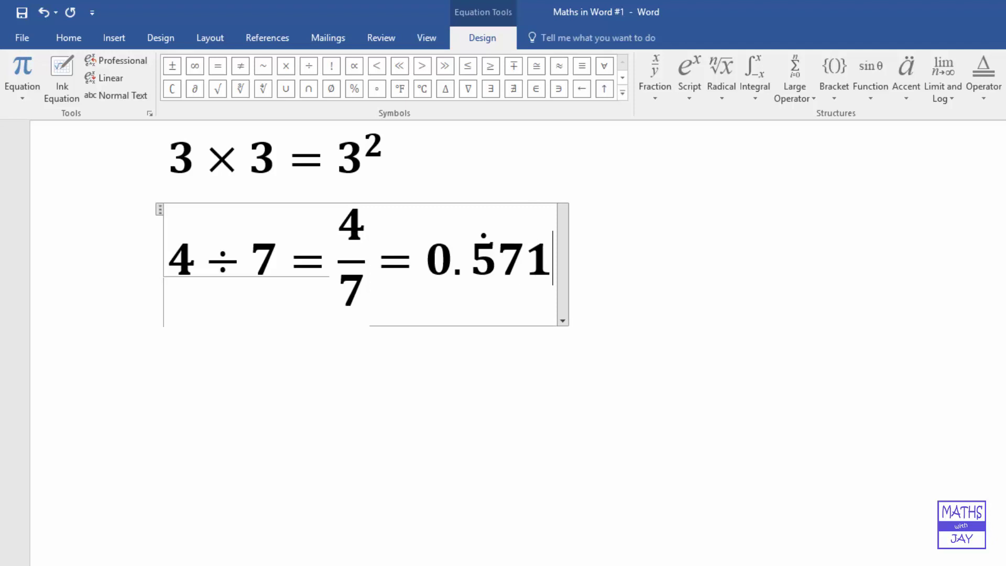
{"action": "type", "text": "2"}
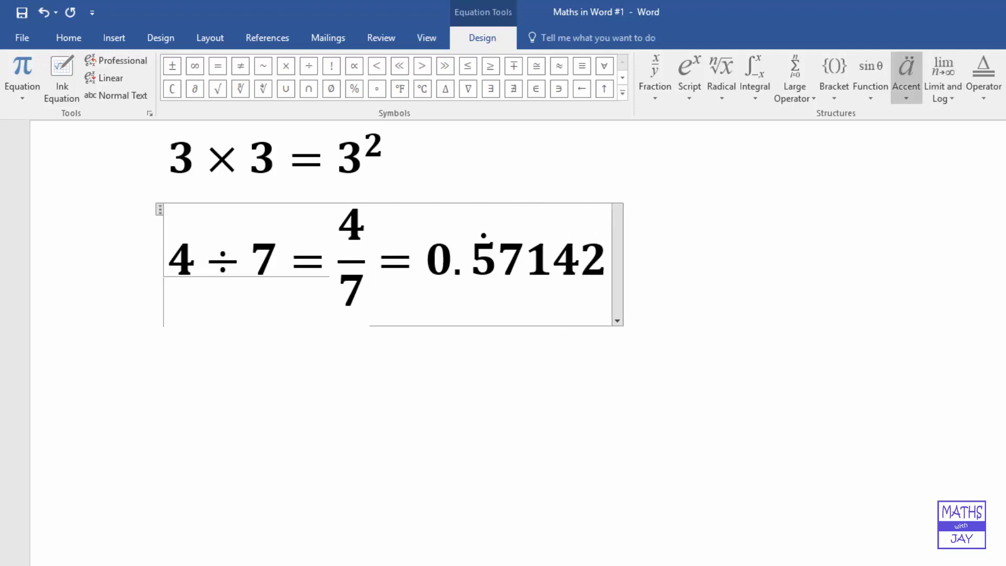
{"action": "left_click", "coordinate": [906, 76]}
{"action": "left_click", "coordinate": [913, 151]}
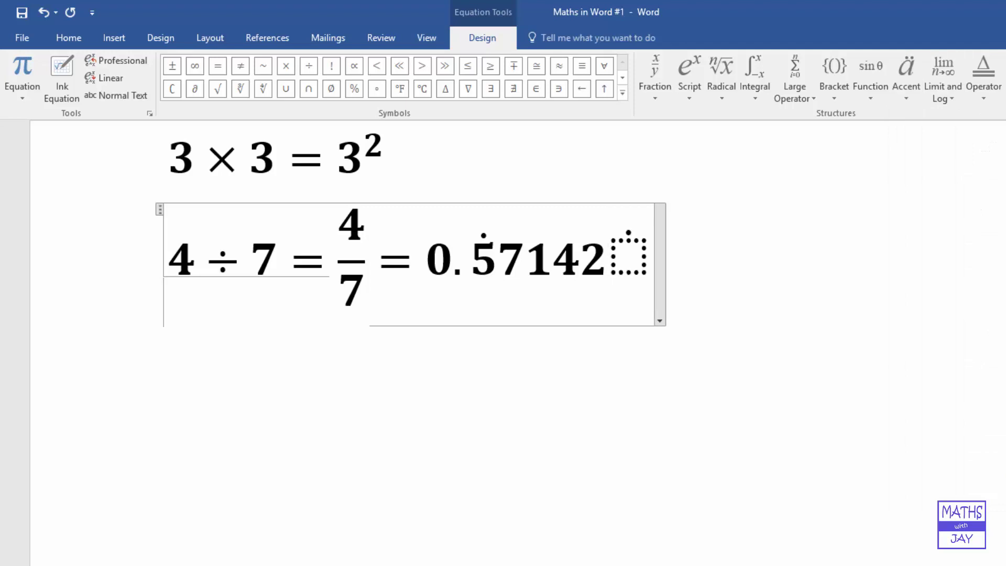
{"action": "type", "text": "8"}
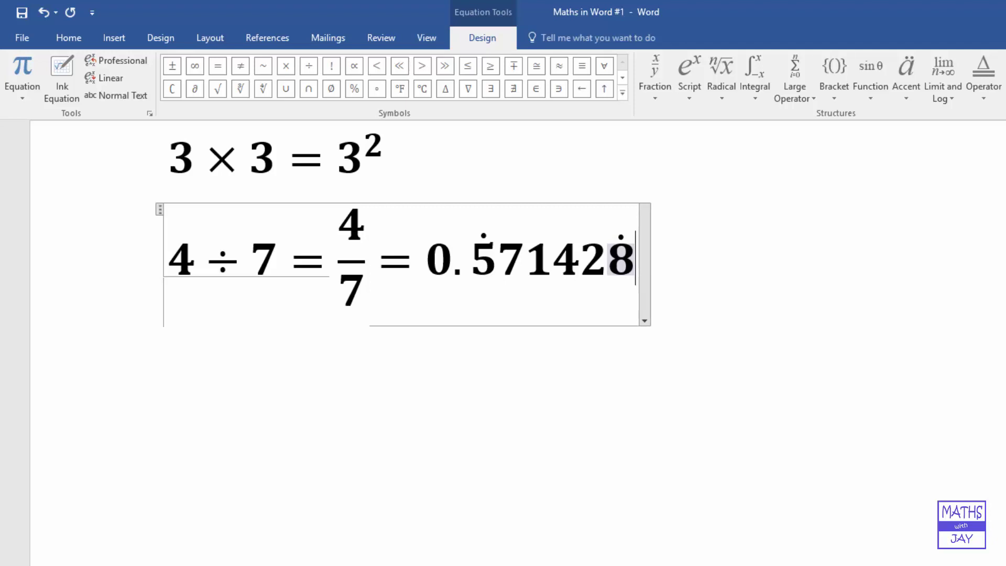
On a new line, insert a third equation via Alt+N, E, I and enter 0.0095 = 9.5 ×.
{"action": "key", "text": "Right"}
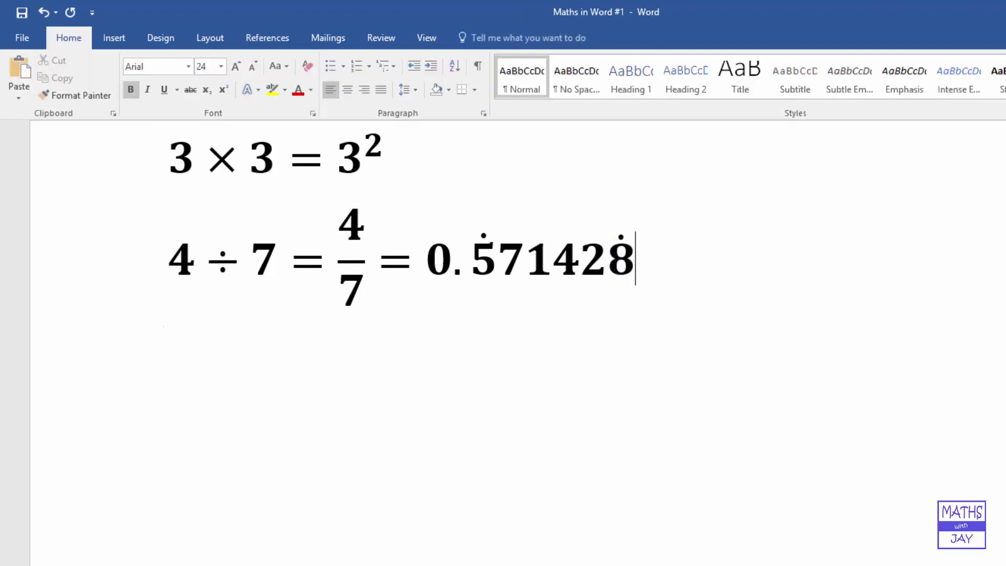
{"action": "key", "text": "Return"}
{"action": "key", "text": "alt+n"}
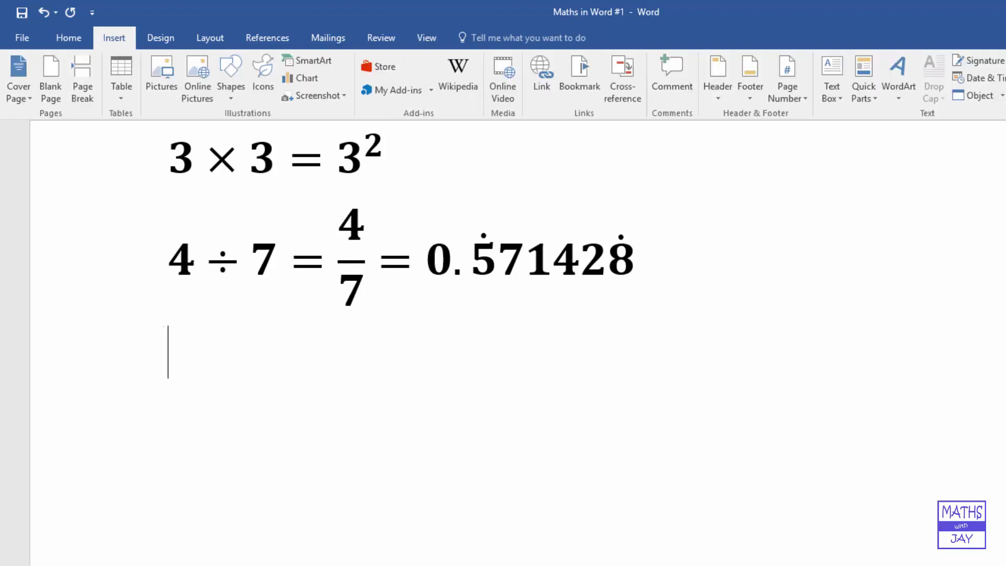
{"action": "key", "text": "e"}
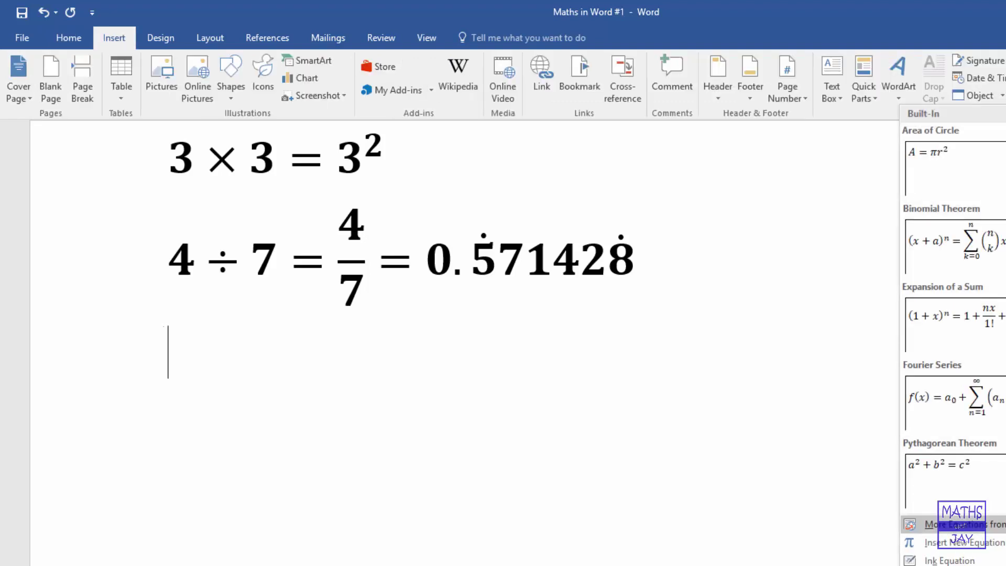
{"action": "key", "text": "i"}
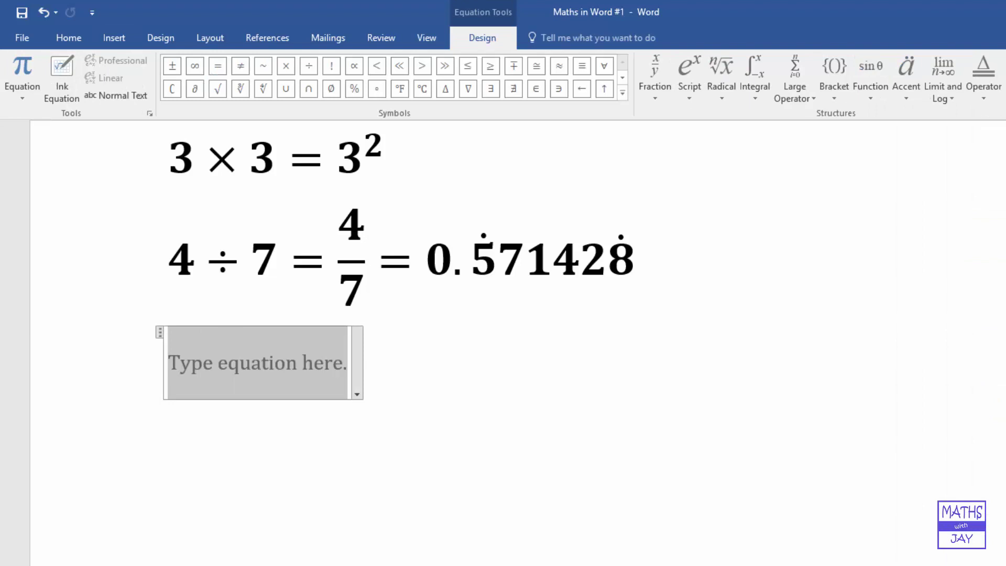
{"action": "type", "text": "0."}
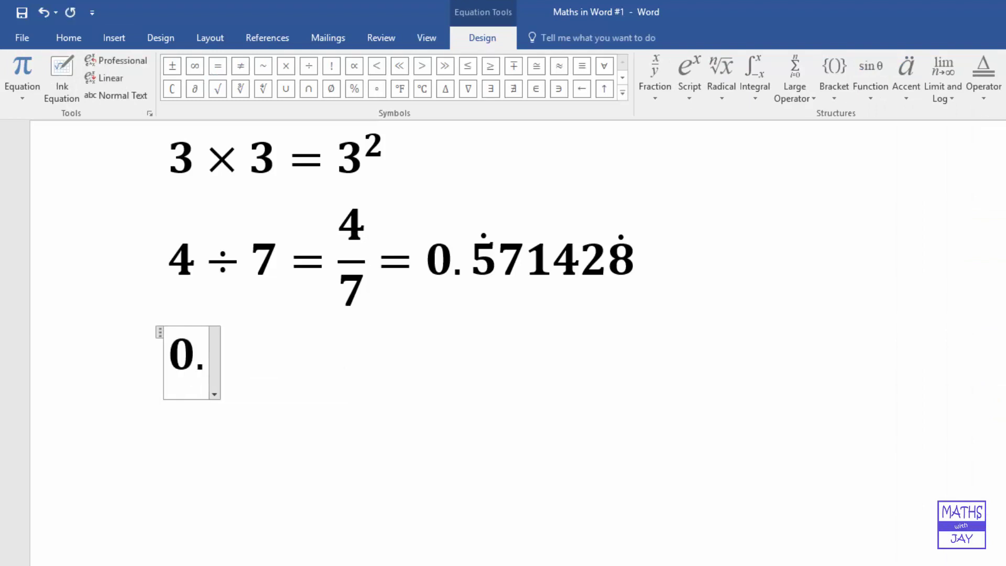
{"action": "type", "text": "0095"}
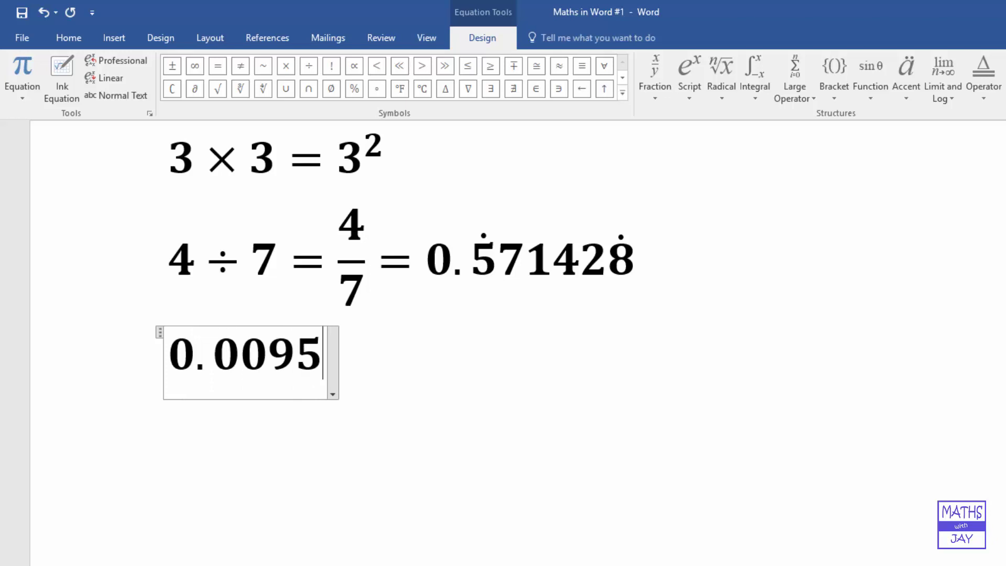
{"action": "type", "text": " = "}
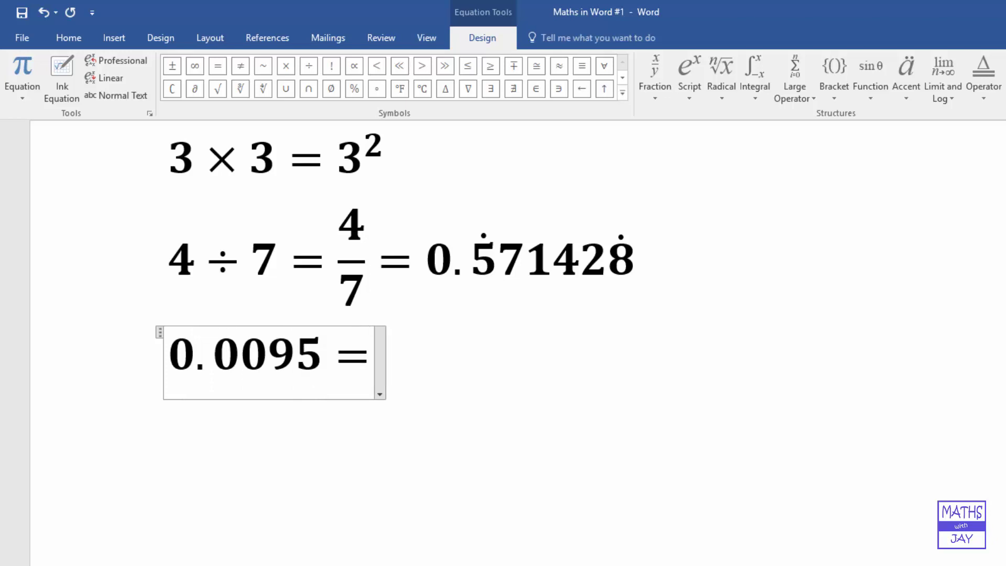
{"action": "type", "text": "9.5"}
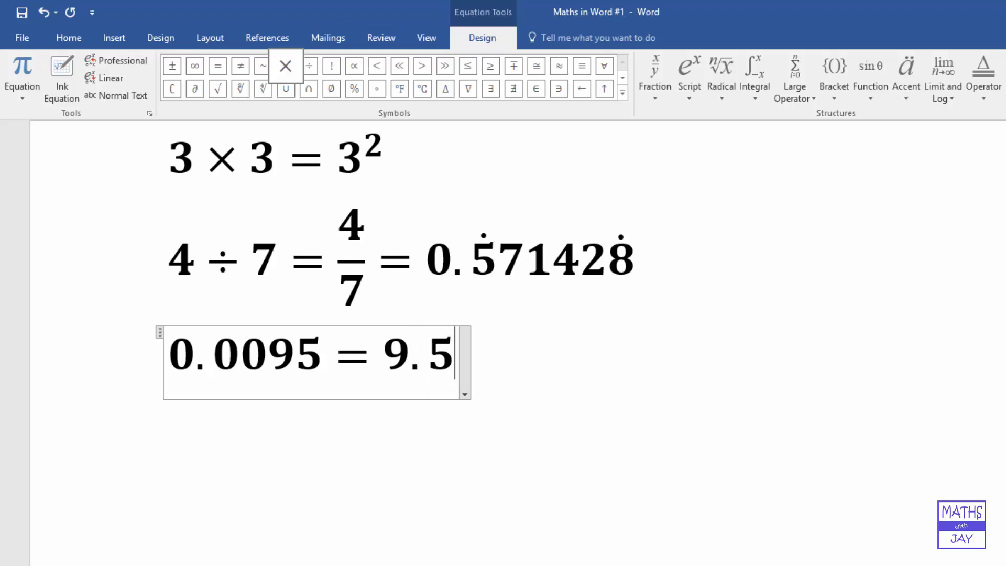
{"action": "left_click", "coordinate": [285, 66]}
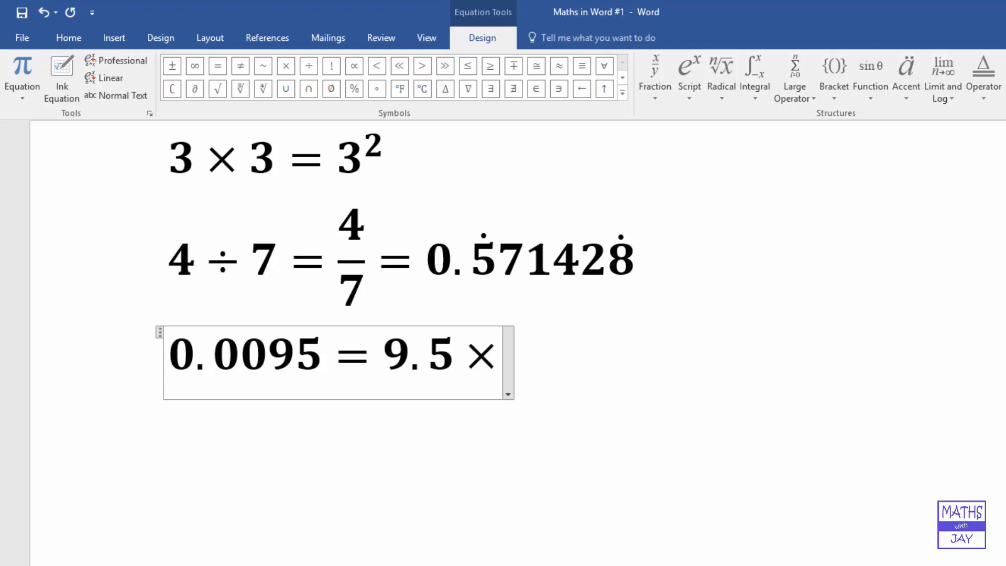
Add a superscript template after × with base 10 and exponent -3, then leave the equation.
{"action": "left_click", "coordinate": [688, 78]}
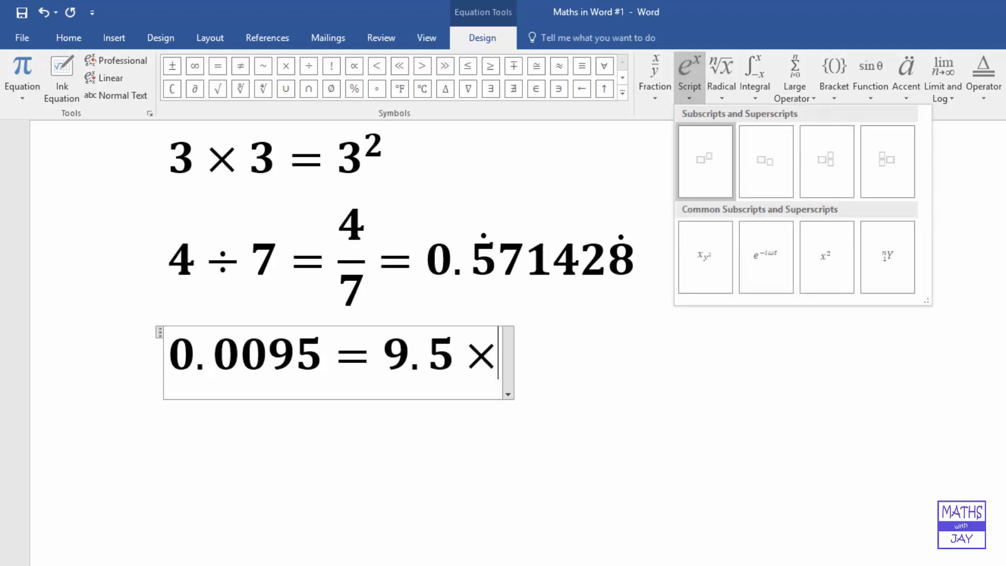
{"action": "left_click", "coordinate": [705, 161]}
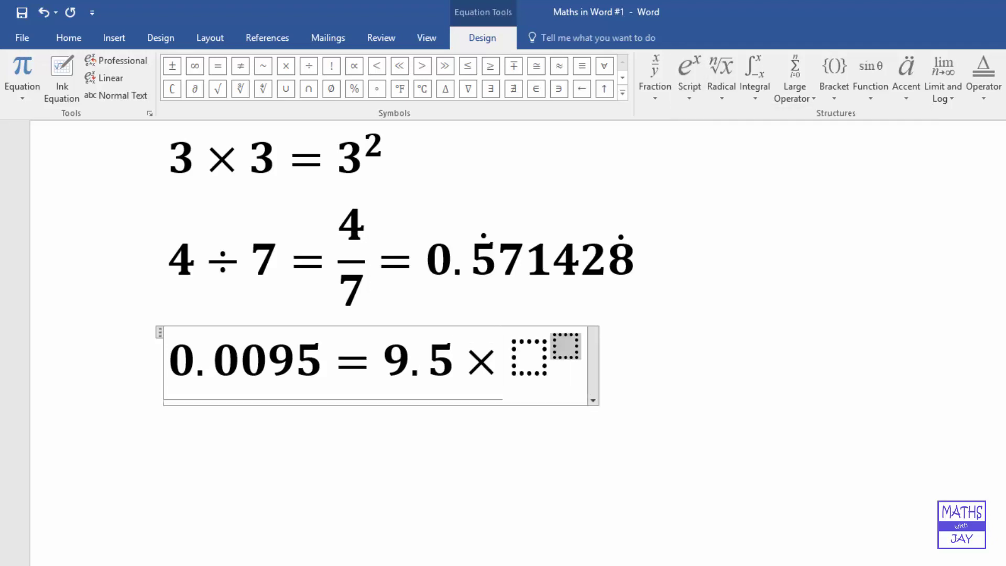
{"action": "left_click", "coordinate": [529, 357]}
{"action": "type", "text": "10"}
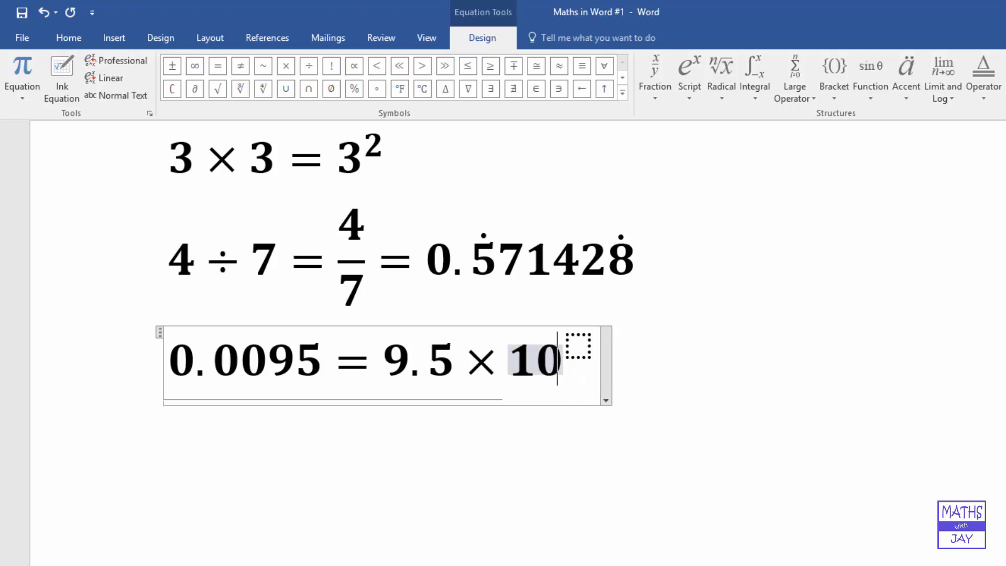
{"action": "left_click", "coordinate": [577, 346]}
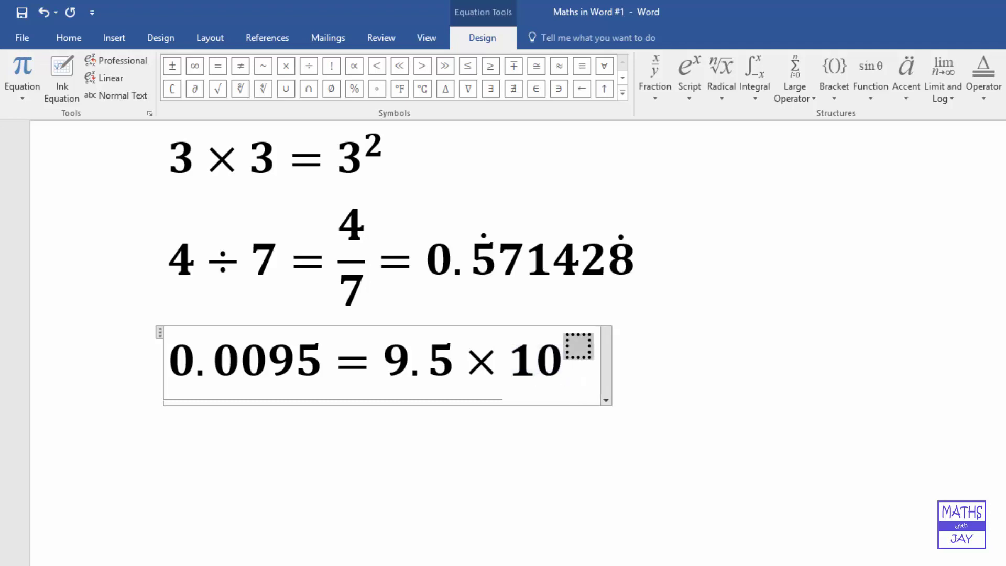
{"action": "type", "text": "-3"}
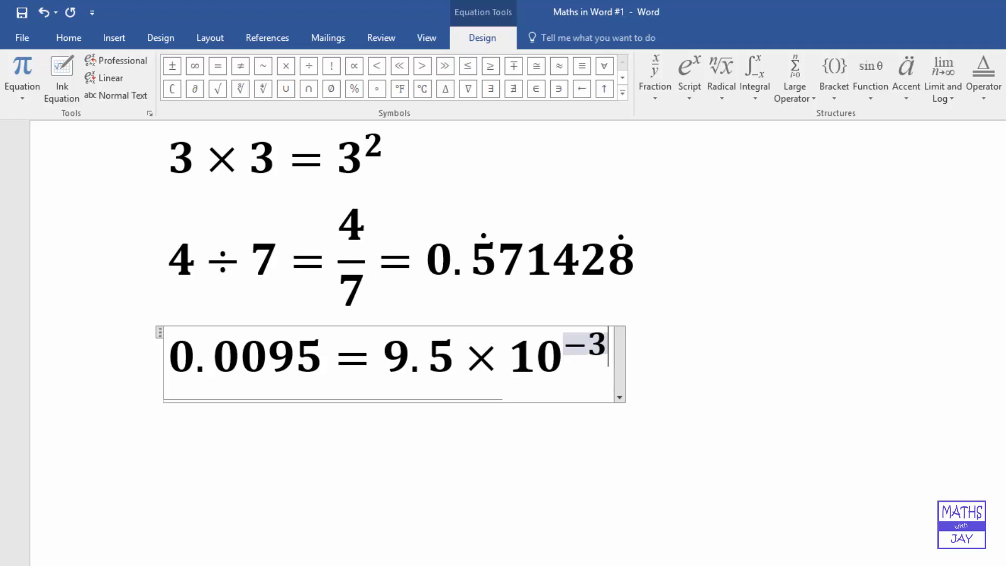
{"action": "key", "text": "Right"}
{"action": "key", "text": "Right"}
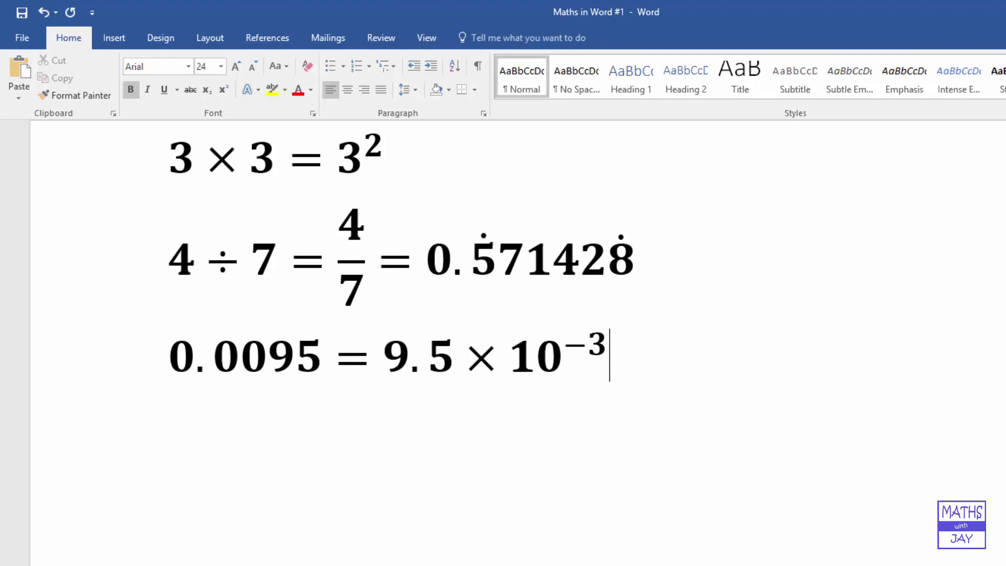
On a new line, type 5 followed by a degree sign entered with Alt code 248.
{"action": "key", "text": "Return"}
{"action": "type", "text": "5"}
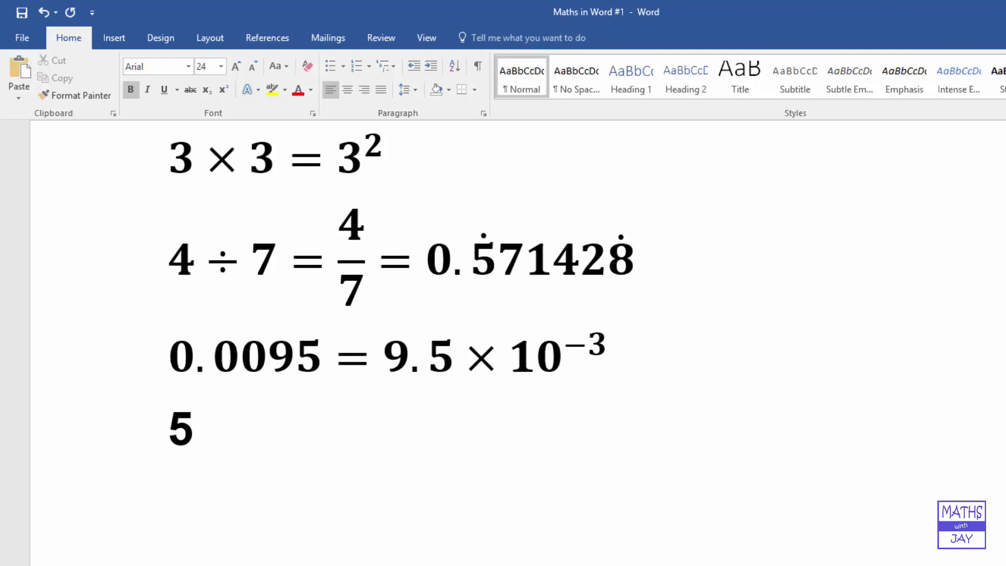
{"action": "key", "text": "BackSpace"}
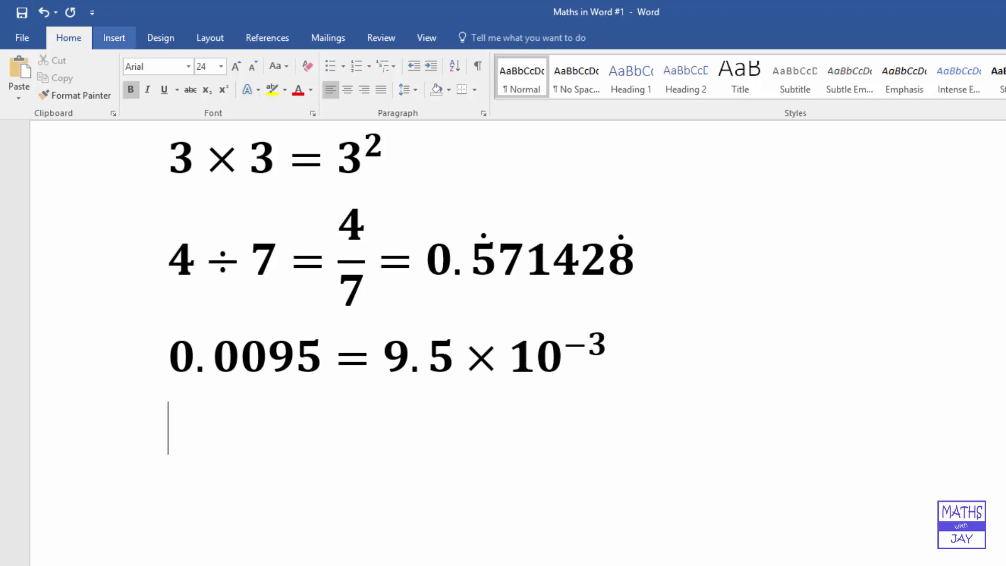
{"action": "type", "text": "5"}
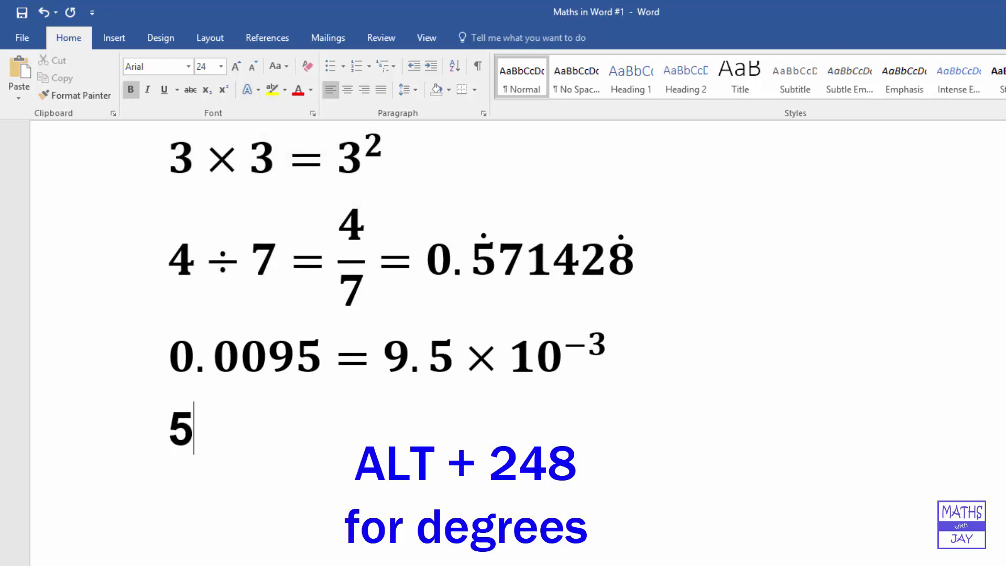
{"action": "key", "text": "alt"}
{"action": "key", "text": "alt+KP_2"}
{"action": "type", "text": "°"}
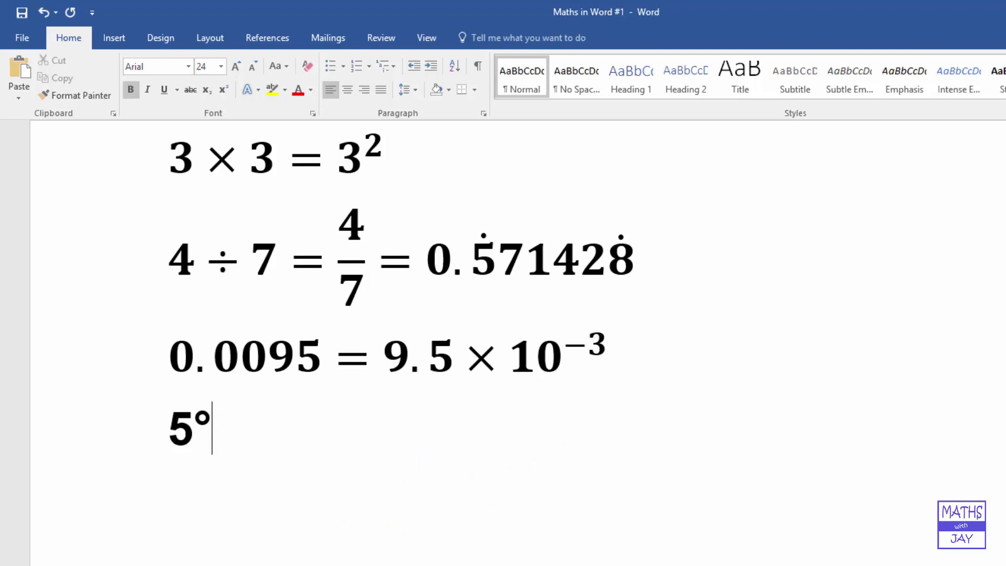
On a new line below 5°, type 8 m/s =8ms-1.
{"action": "key", "text": "Return"}
{"action": "type", "text": "8"}
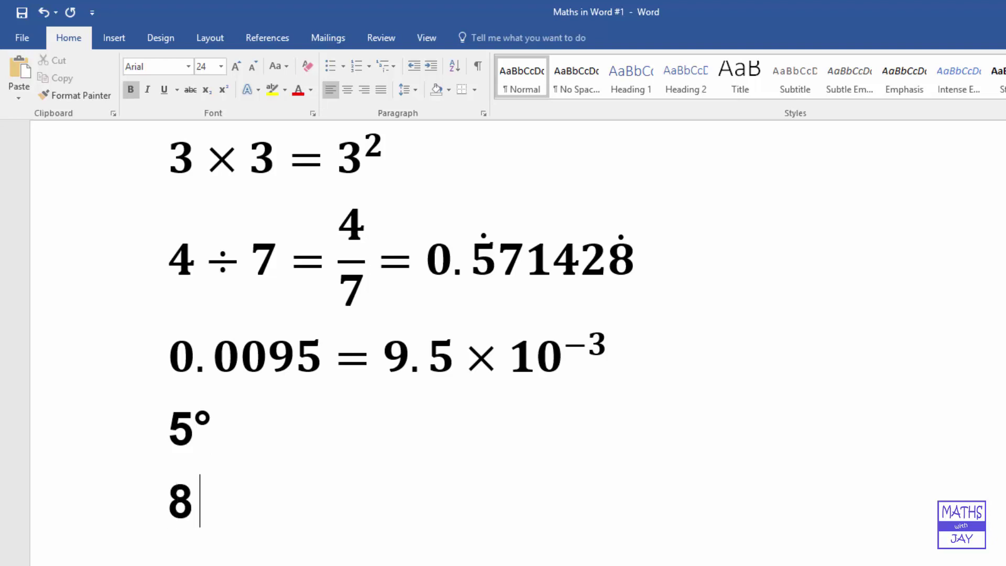
{"action": "type", "text": " m"}
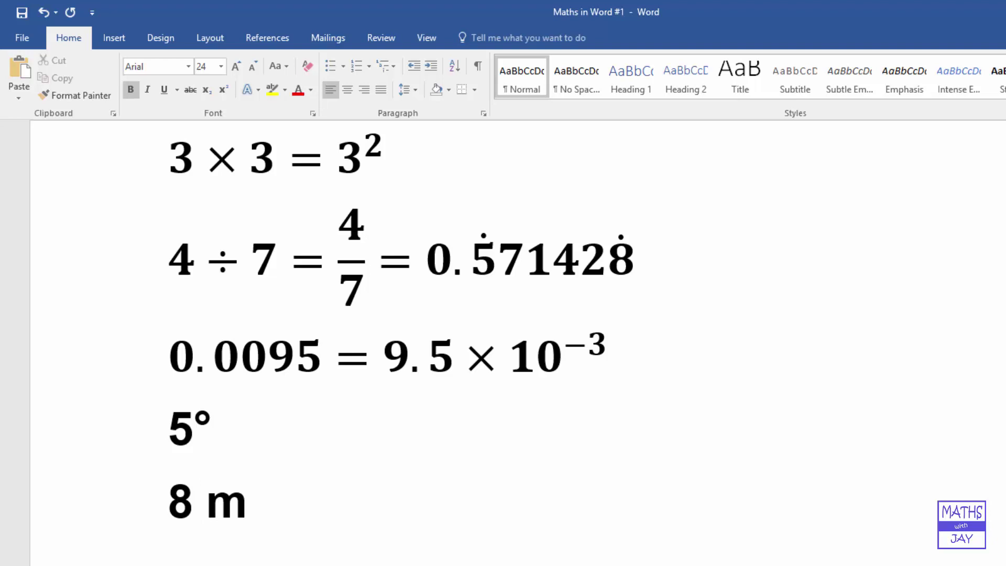
{"action": "type", "text": "/s"}
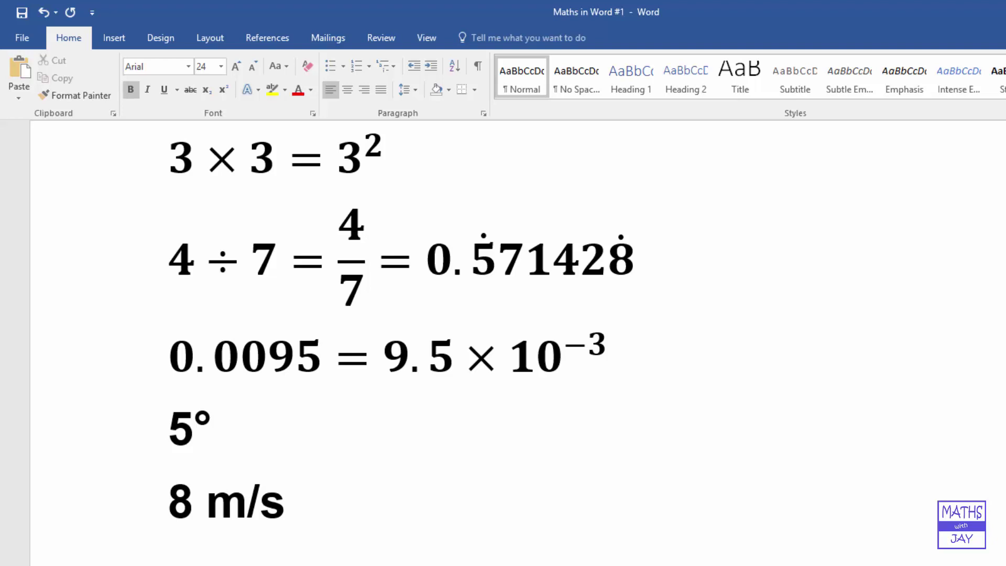
{"action": "type", "text": "=8m"}
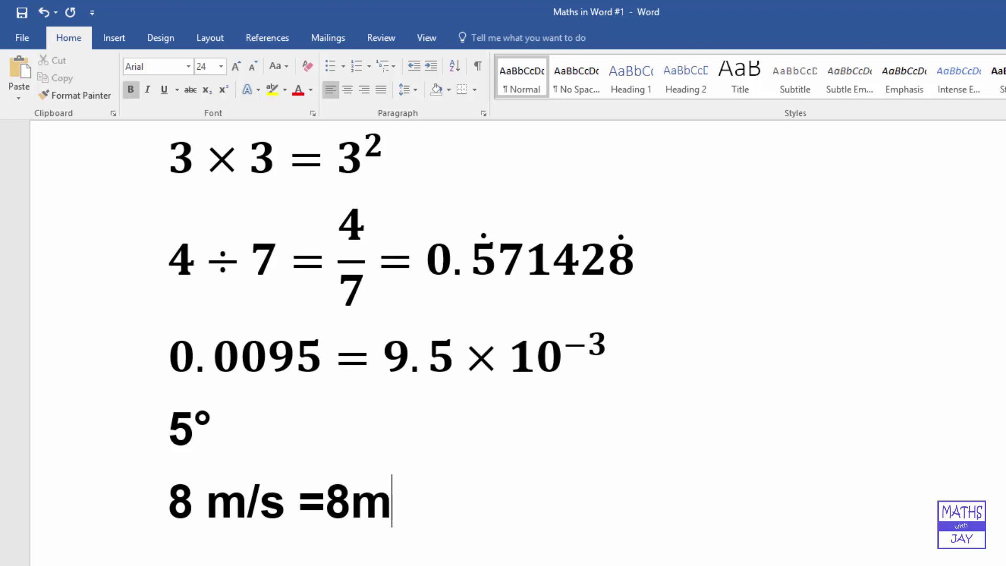
{"action": "type", "text": "s"}
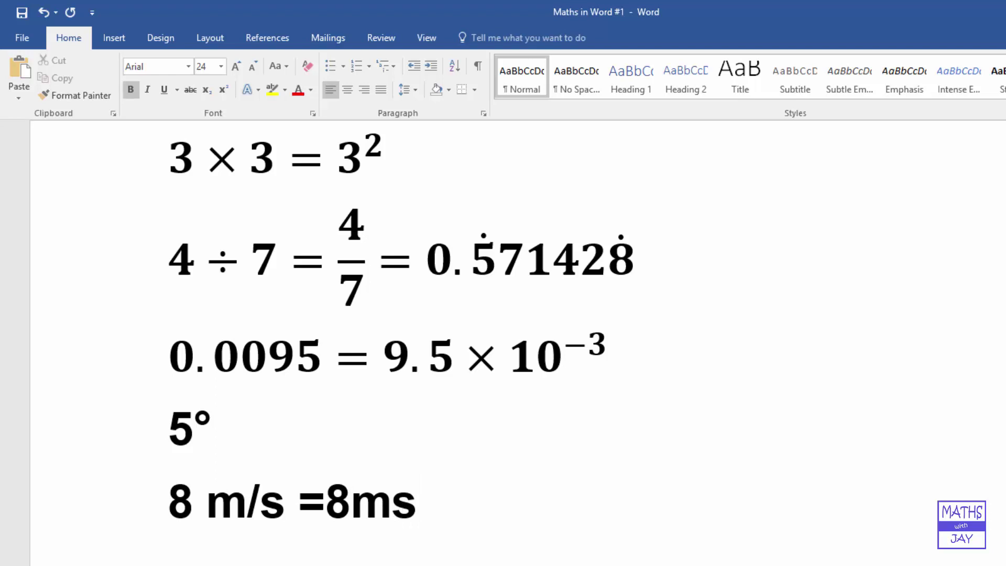
{"action": "type", "text": "-1"}
Format the -1 after ms as superscript and place the cursor to add a space after =.
{"action": "key", "text": "shift+Left"}
{"action": "key", "text": "shift+Left"}
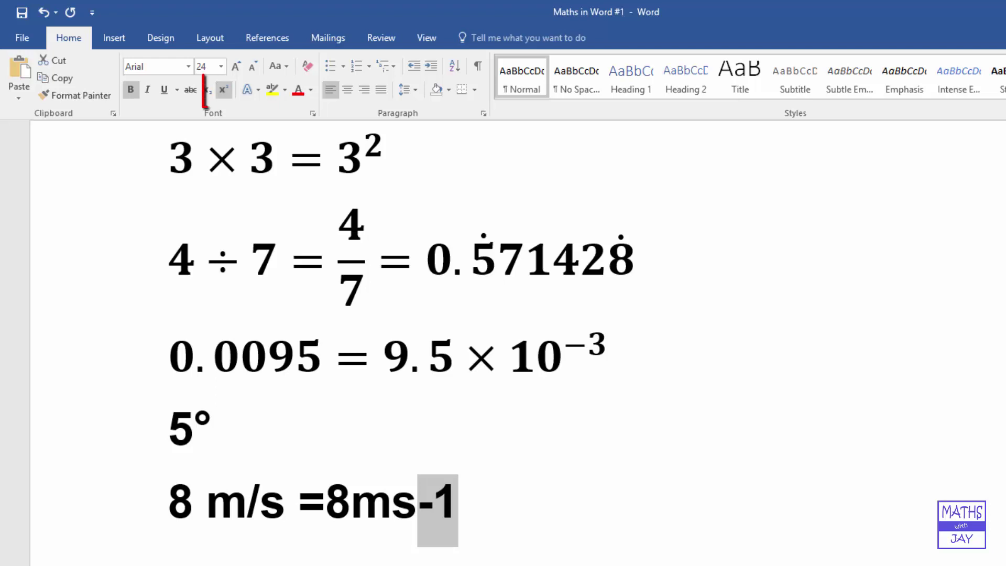
{"action": "left_click", "coordinate": [222, 89]}
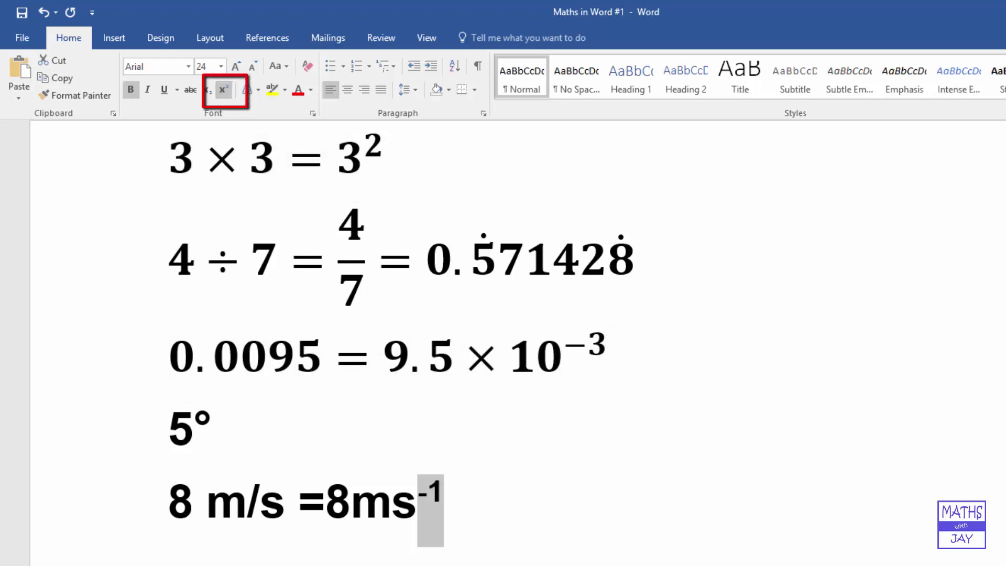
{"action": "left_click", "coordinate": [444, 497]}
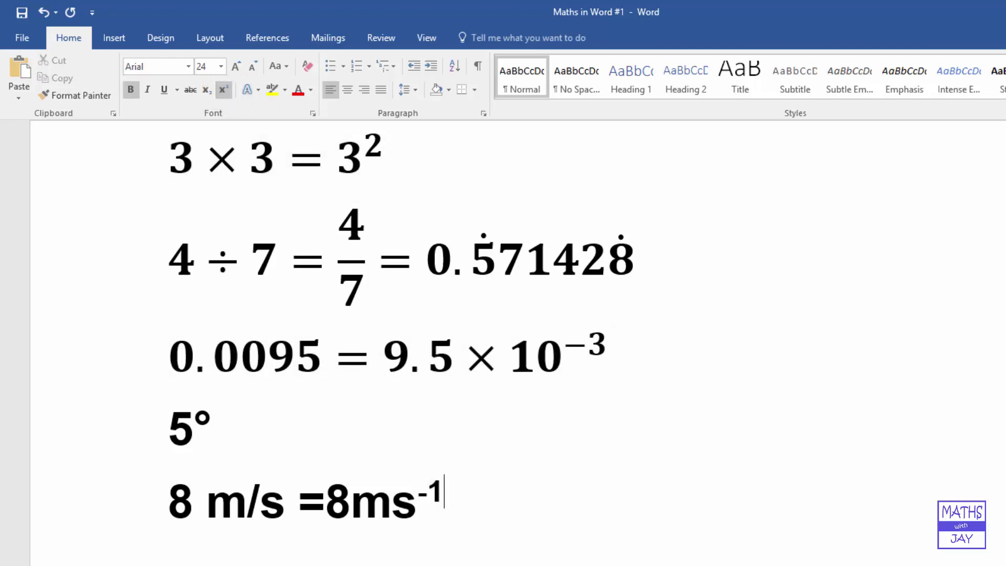
{"action": "left_click", "coordinate": [325, 500]}
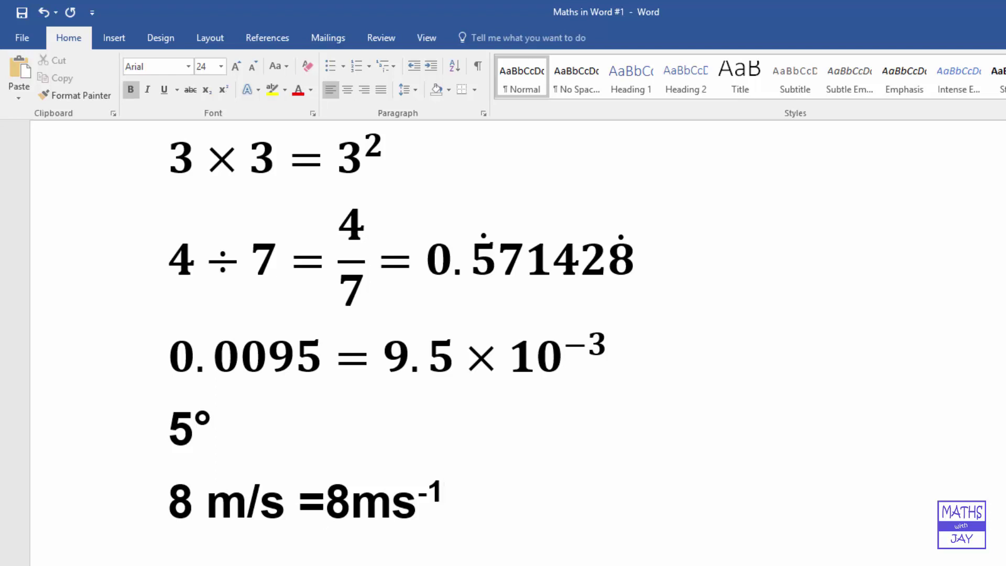